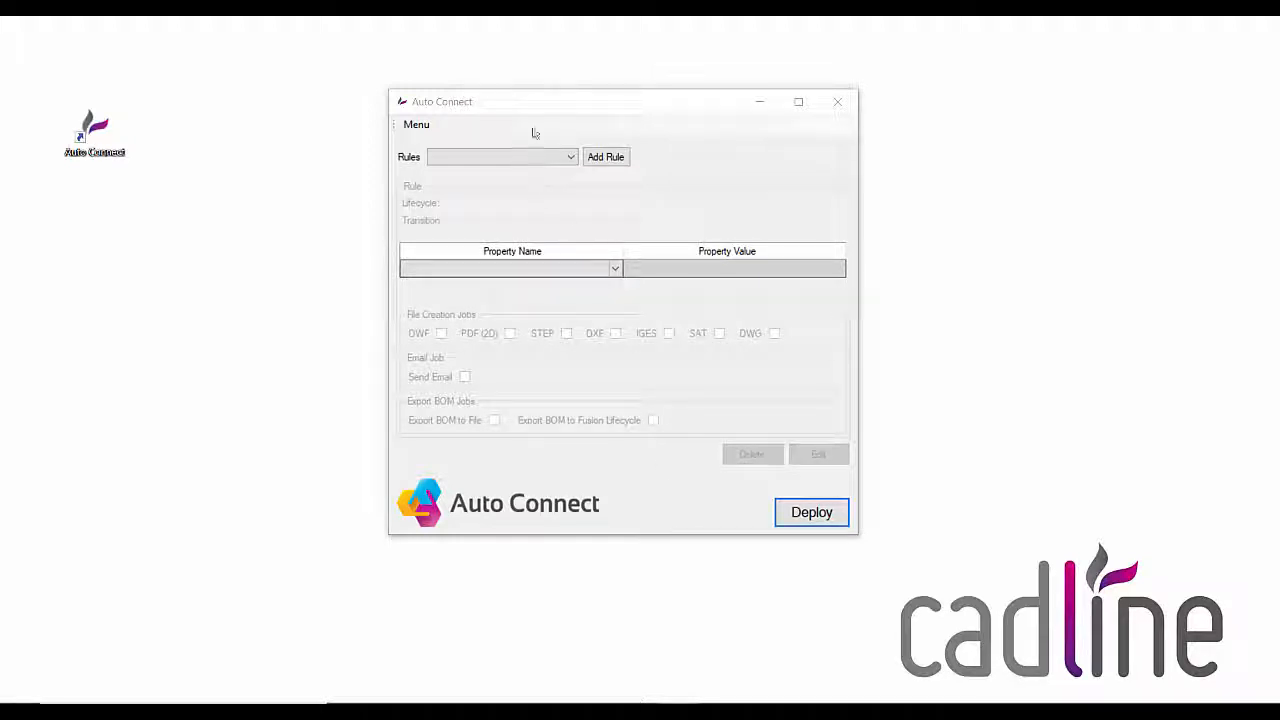
Step: Create a rule named Released Rule with the Custom Flexible Release Process lifecycle and the For Review --> Released transition
left_click(474, 114)
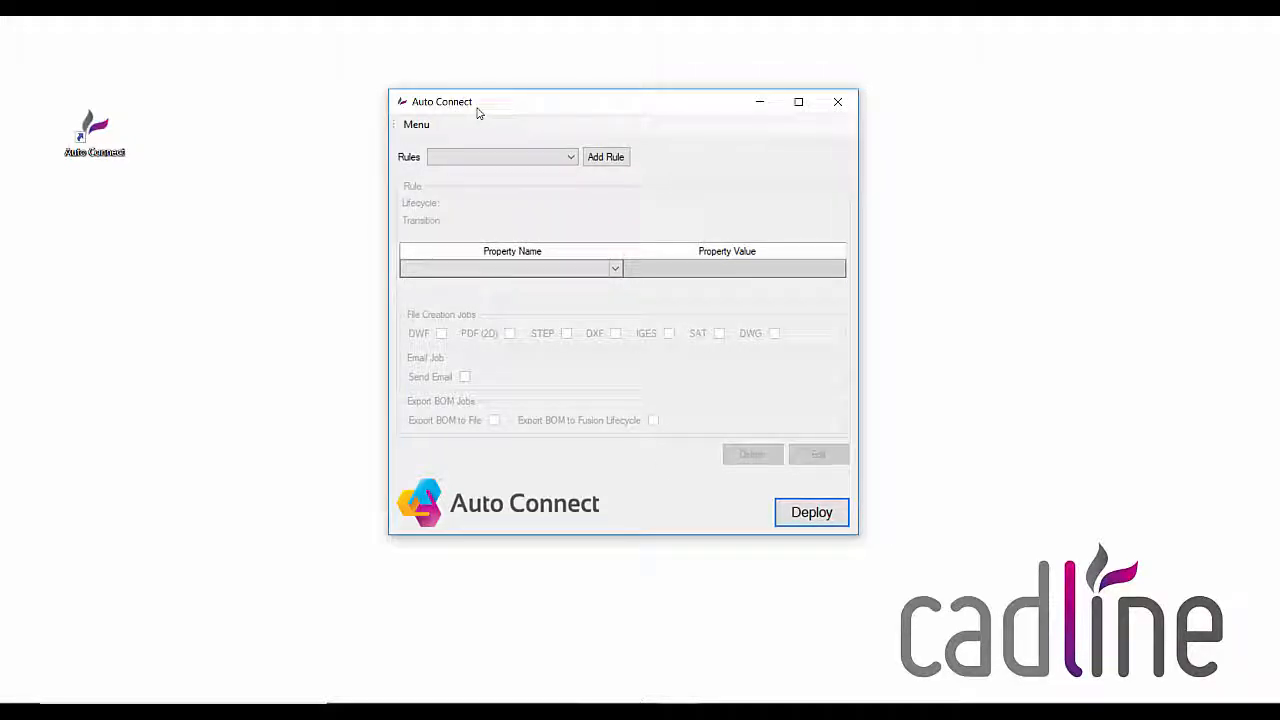
left_click(604, 160)
left_click(604, 160)
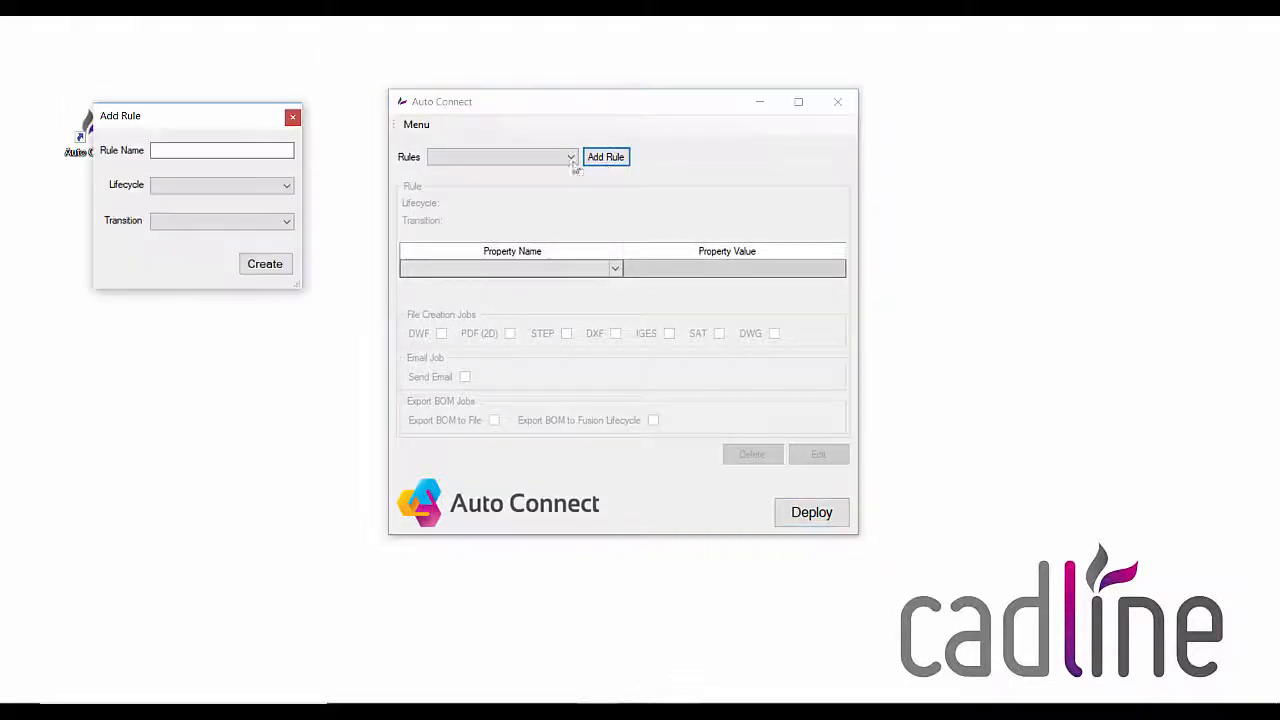
type("Re")
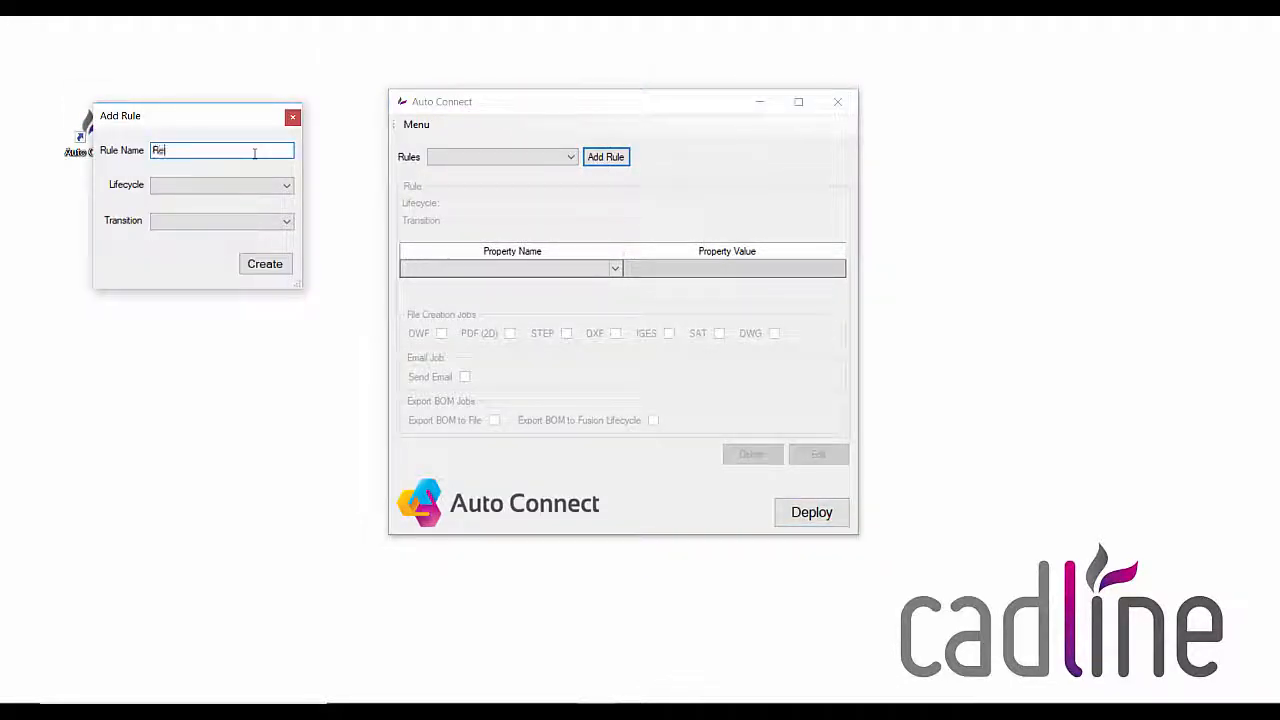
type("leased Rule")
left_click(278, 189)
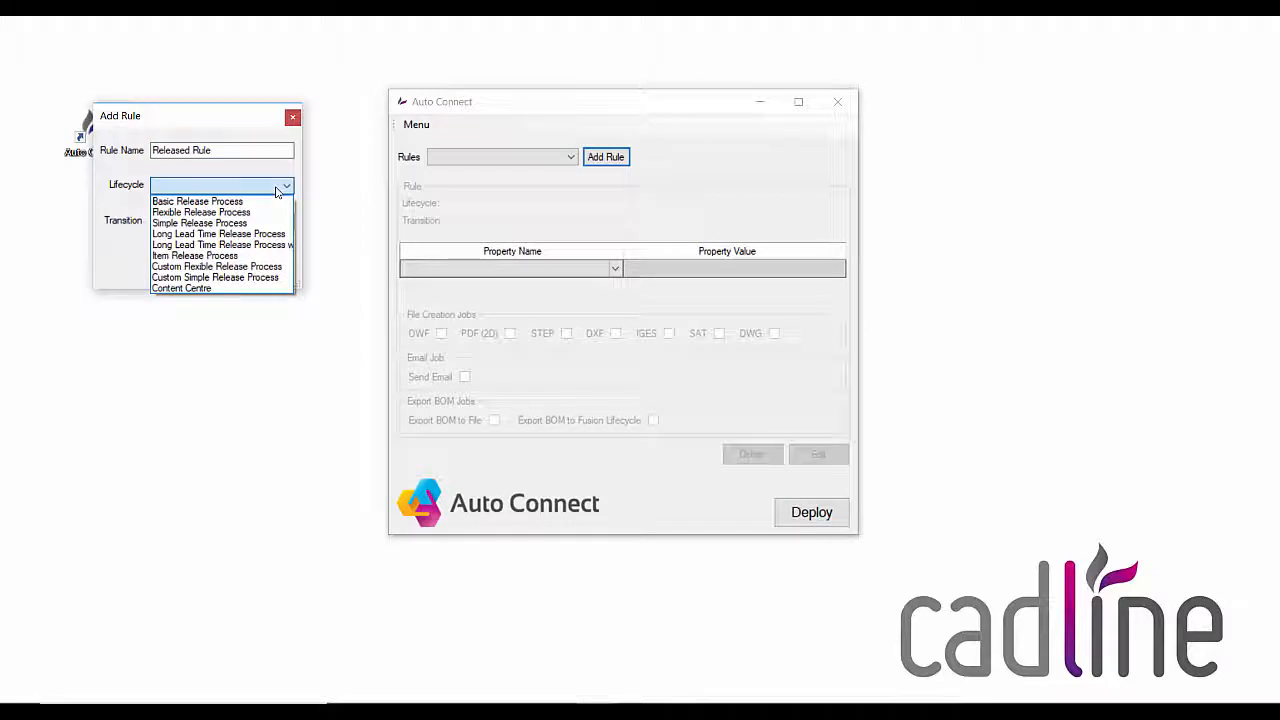
left_click(225, 268)
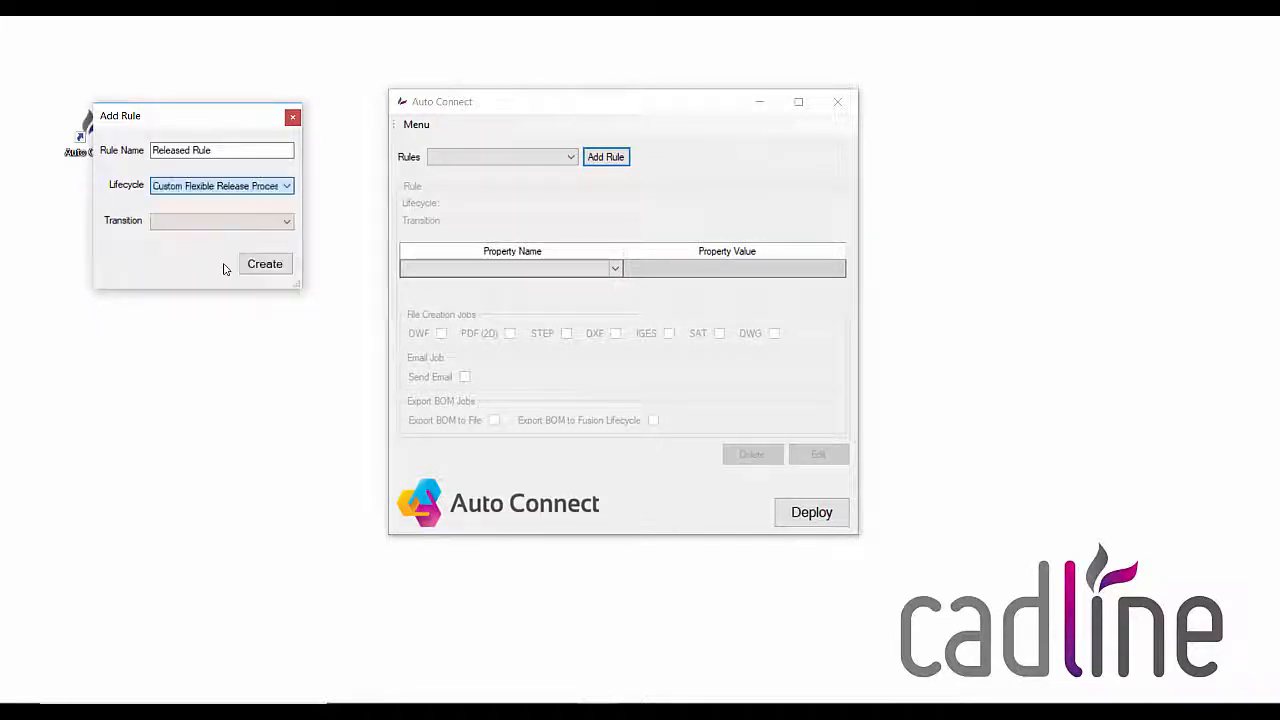
left_click(255, 224)
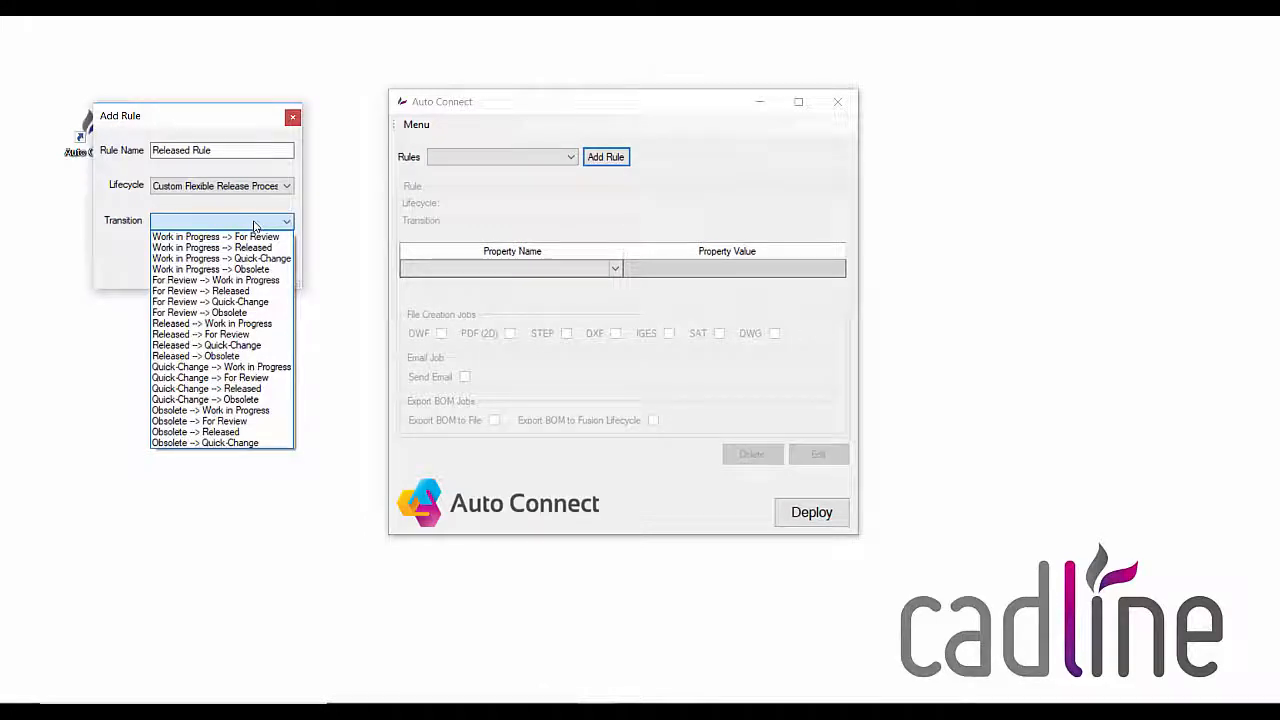
left_click(229, 291)
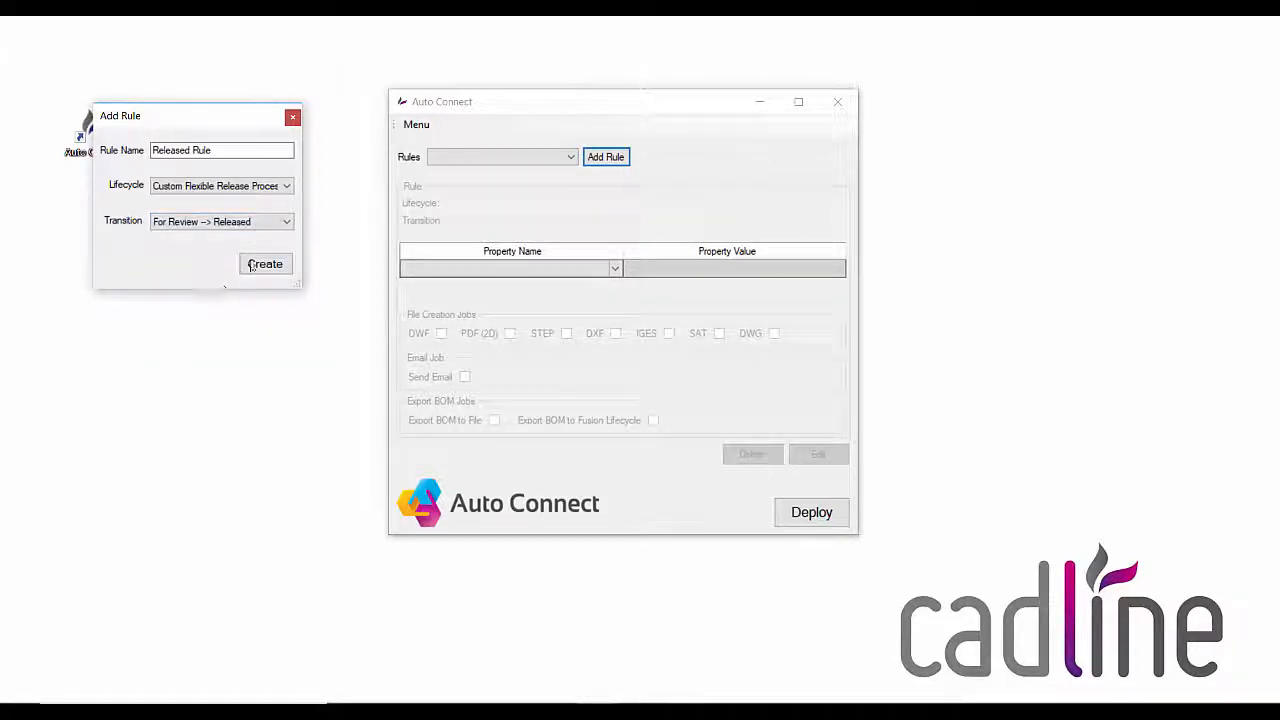
left_click(255, 266)
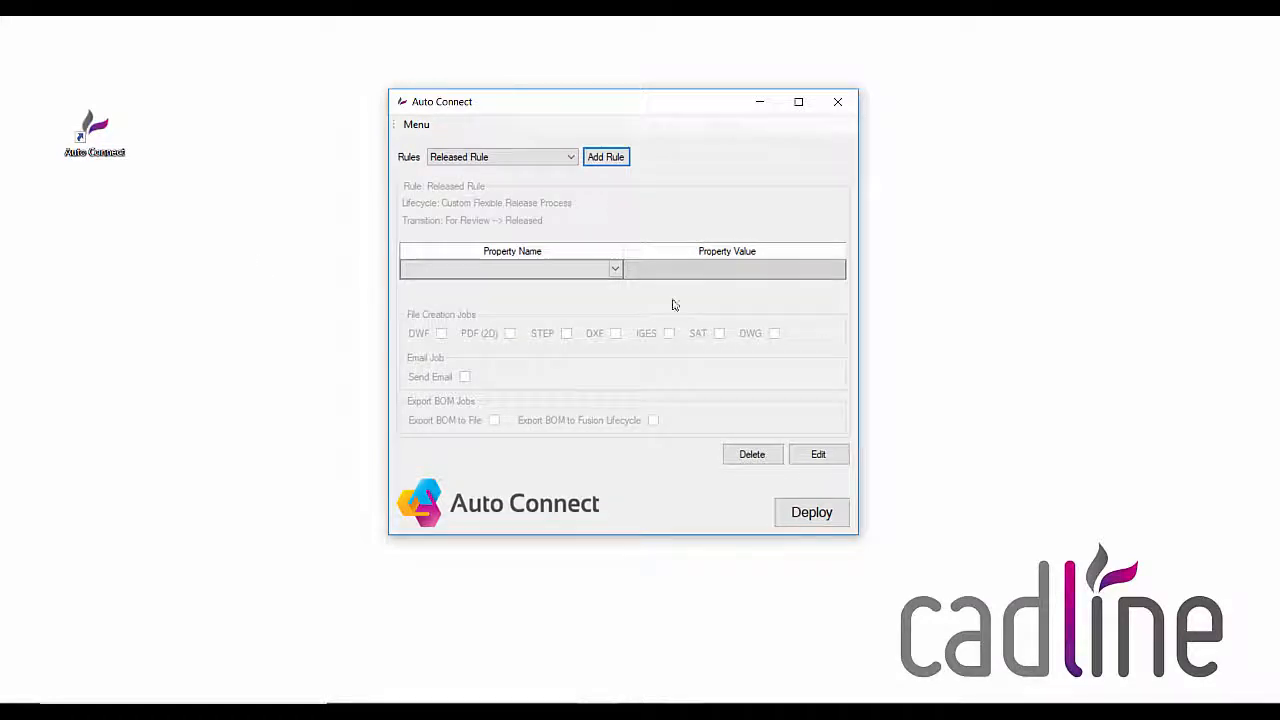
Step: Open Released Rule for editing and map the Engr Approved By property to the value [Created By]
left_click(813, 452)
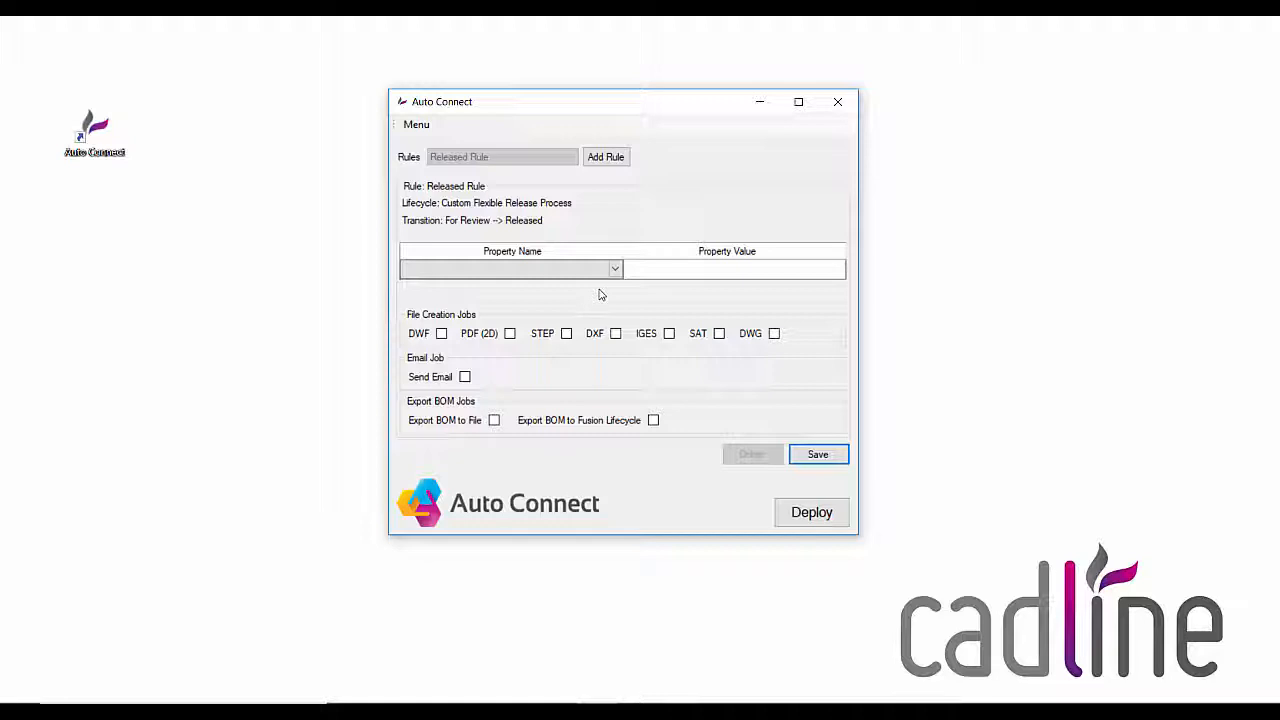
left_click(615, 269)
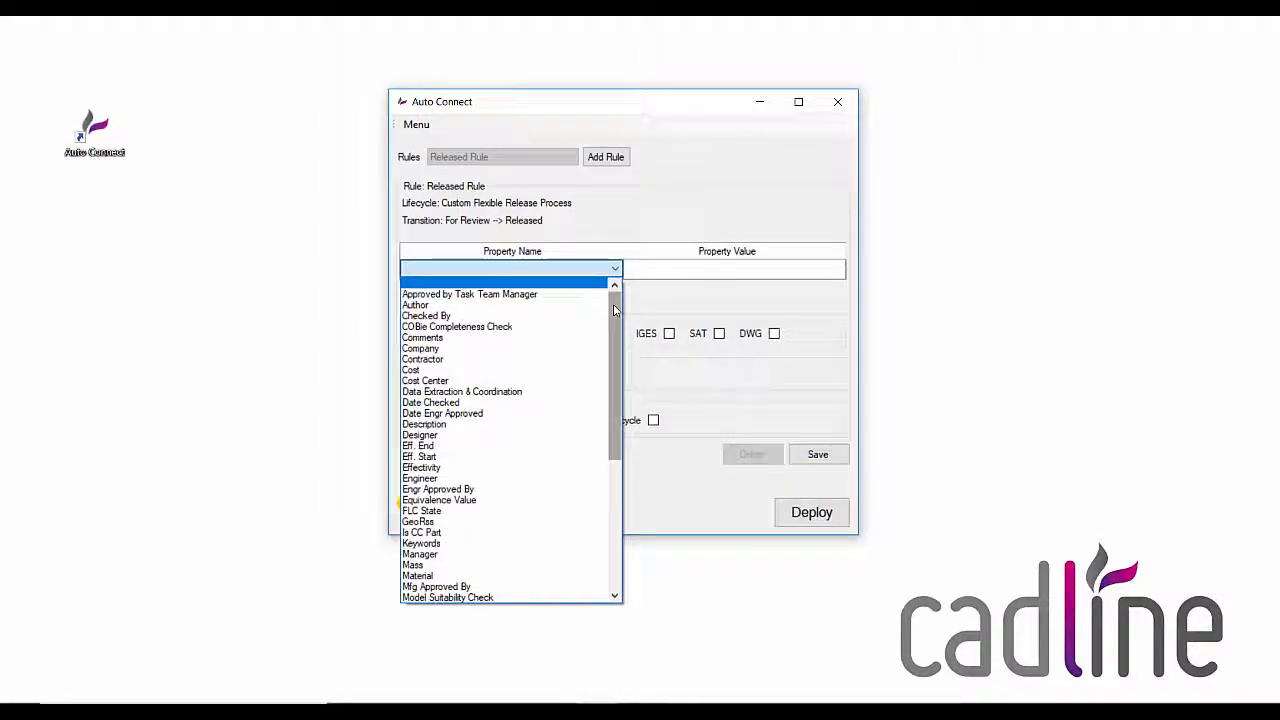
left_click_drag(614, 310, 612, 356)
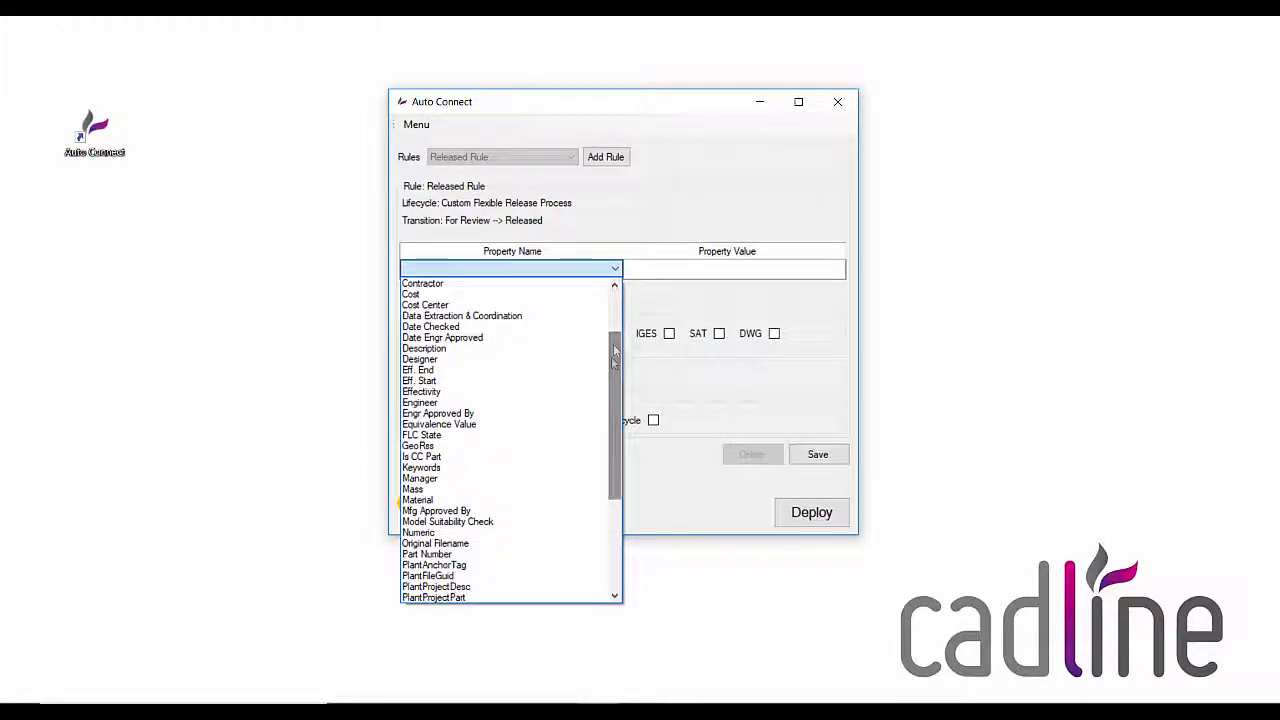
left_click(511, 413)
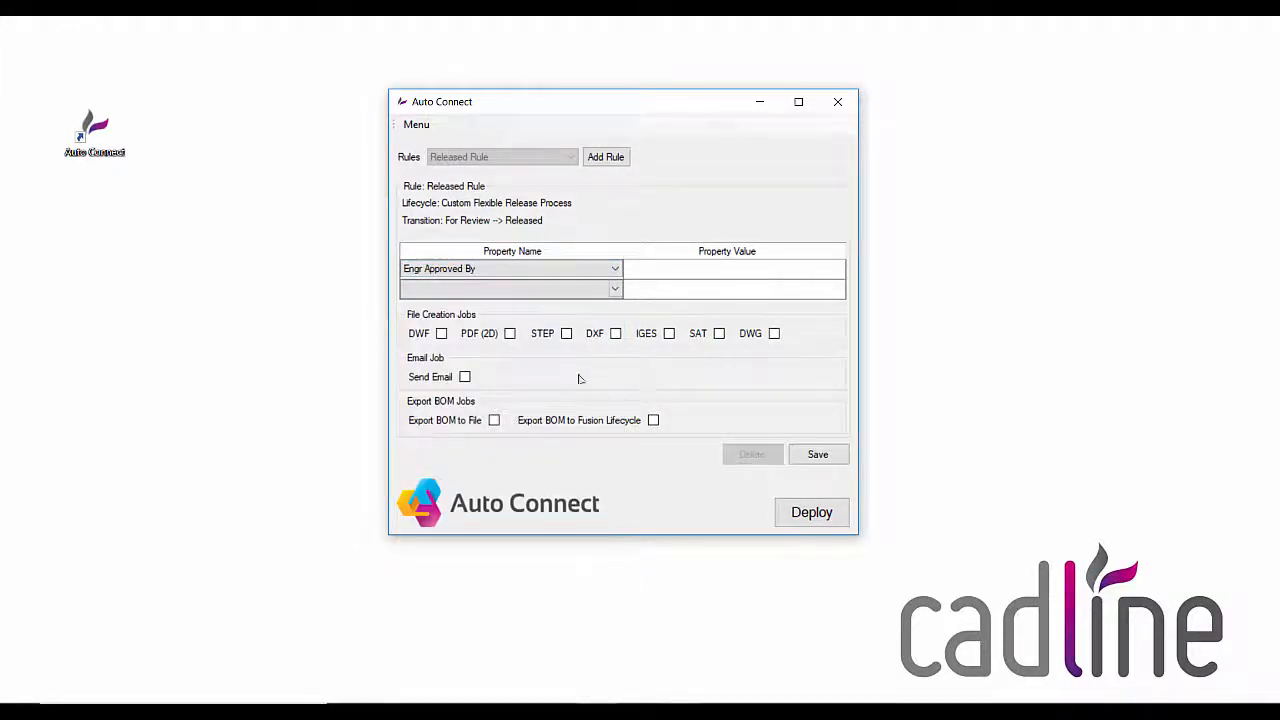
left_click(715, 270)
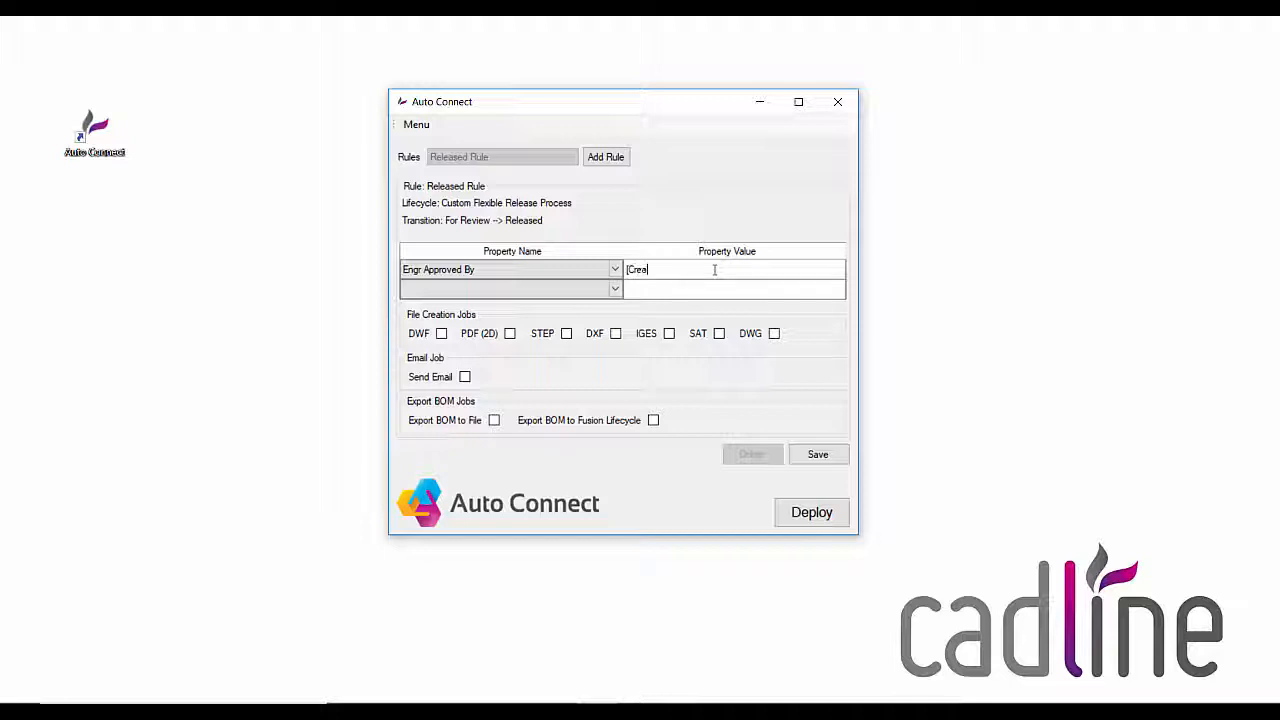
type("ted]")
Step: Add the Date Engr Approved property to the rule with the value [Date Version Created]
left_click(617, 290)
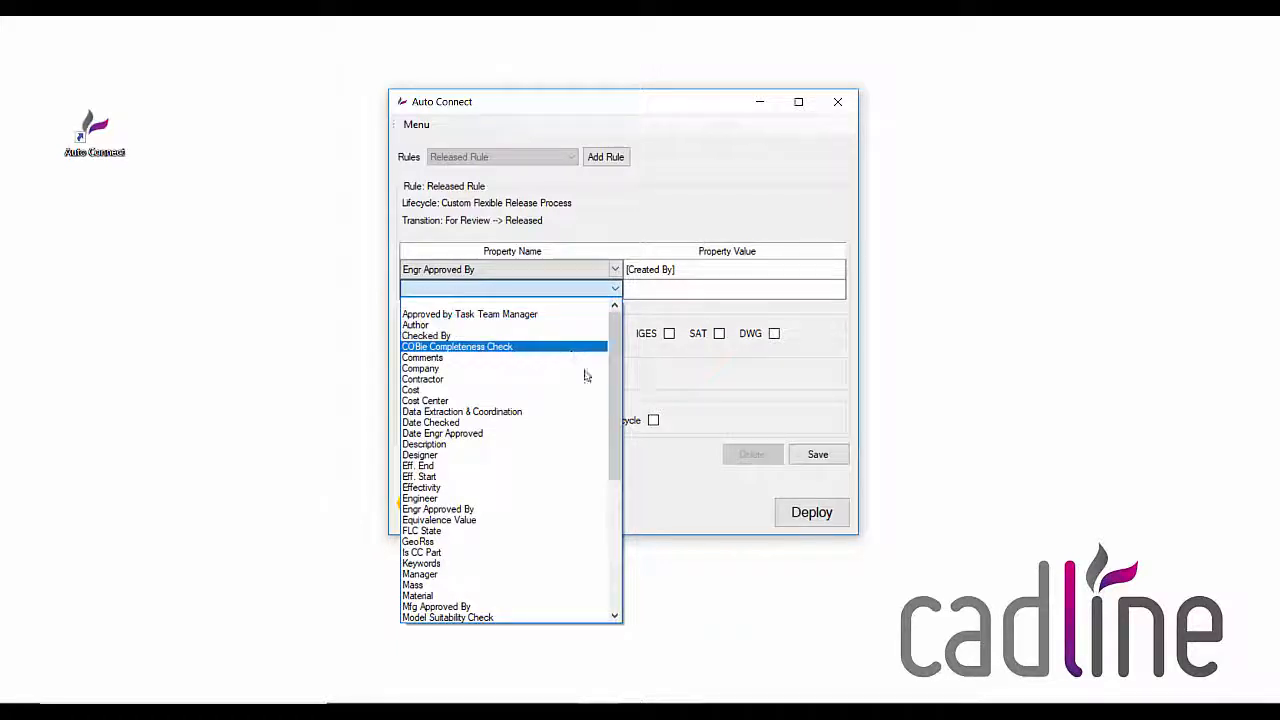
scroll(615, 413, "down", 2)
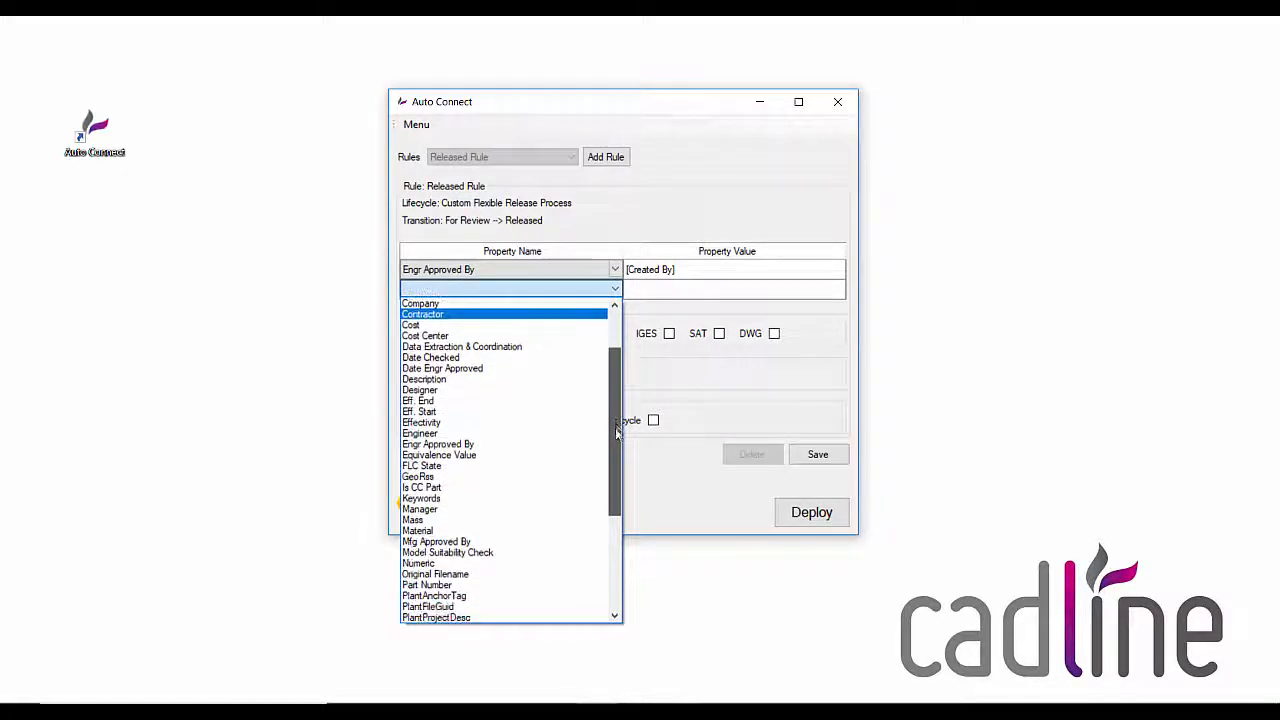
left_click_drag(617, 430, 611, 400)
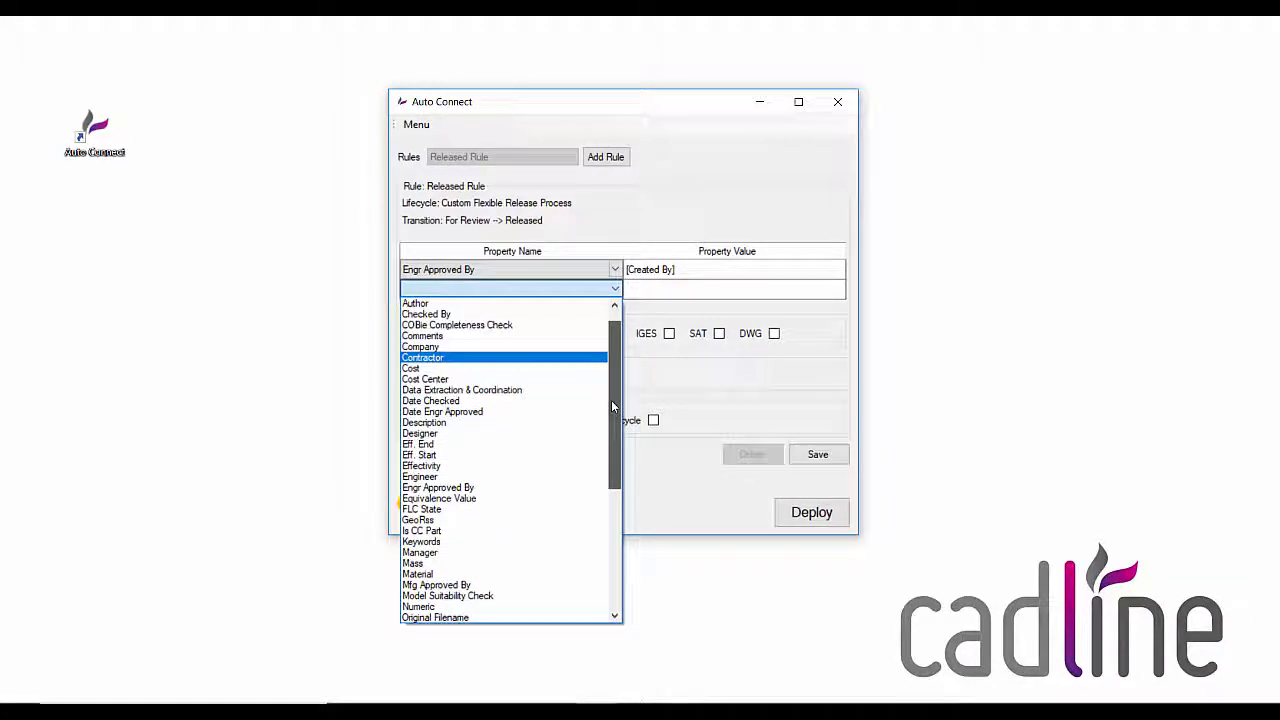
left_click(551, 415)
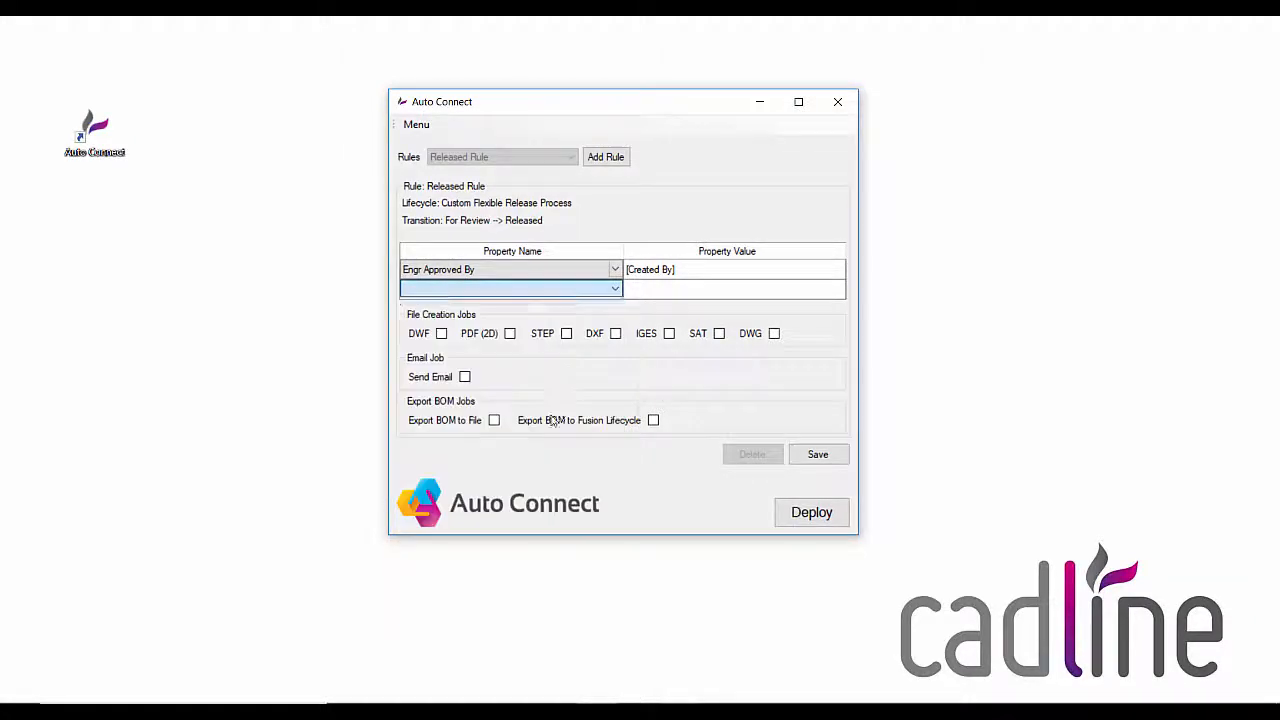
left_click(727, 293)
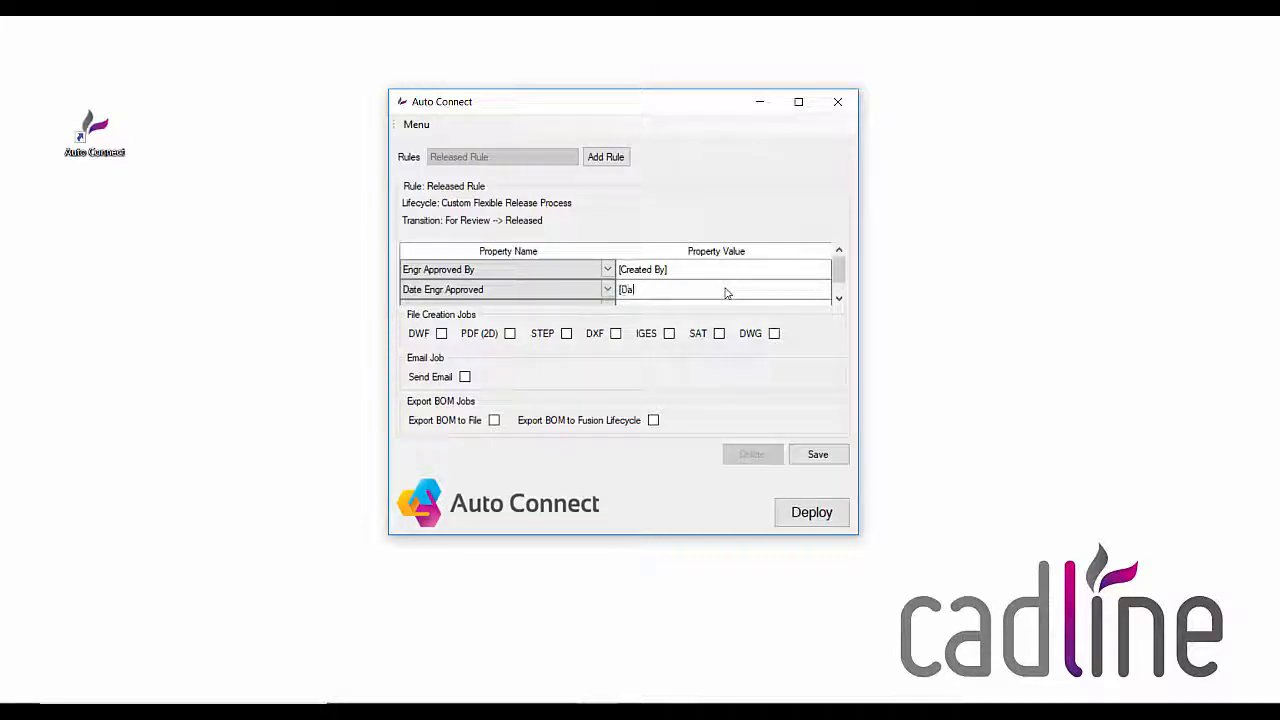
type("[Date Version Created]")
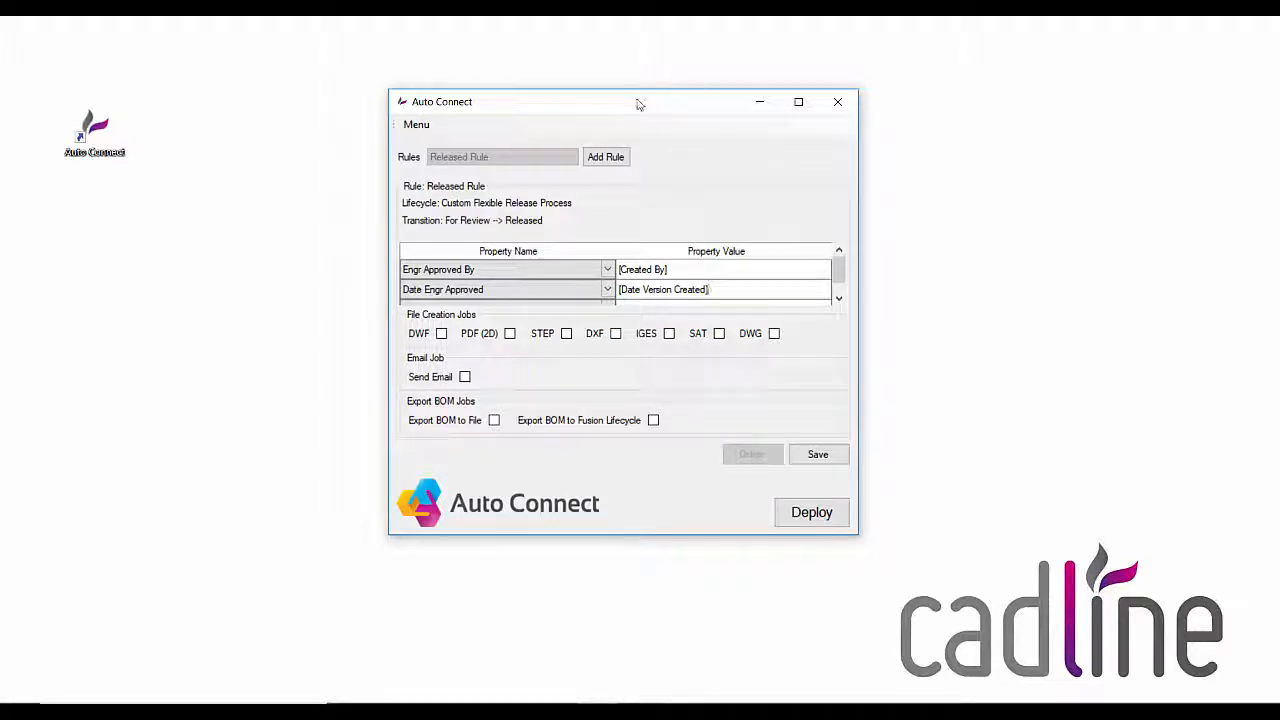
Step: Enable the PDF (2D), STEP and Send Email jobs for the rule and save it
left_click_drag(635, 107, 565, 88)
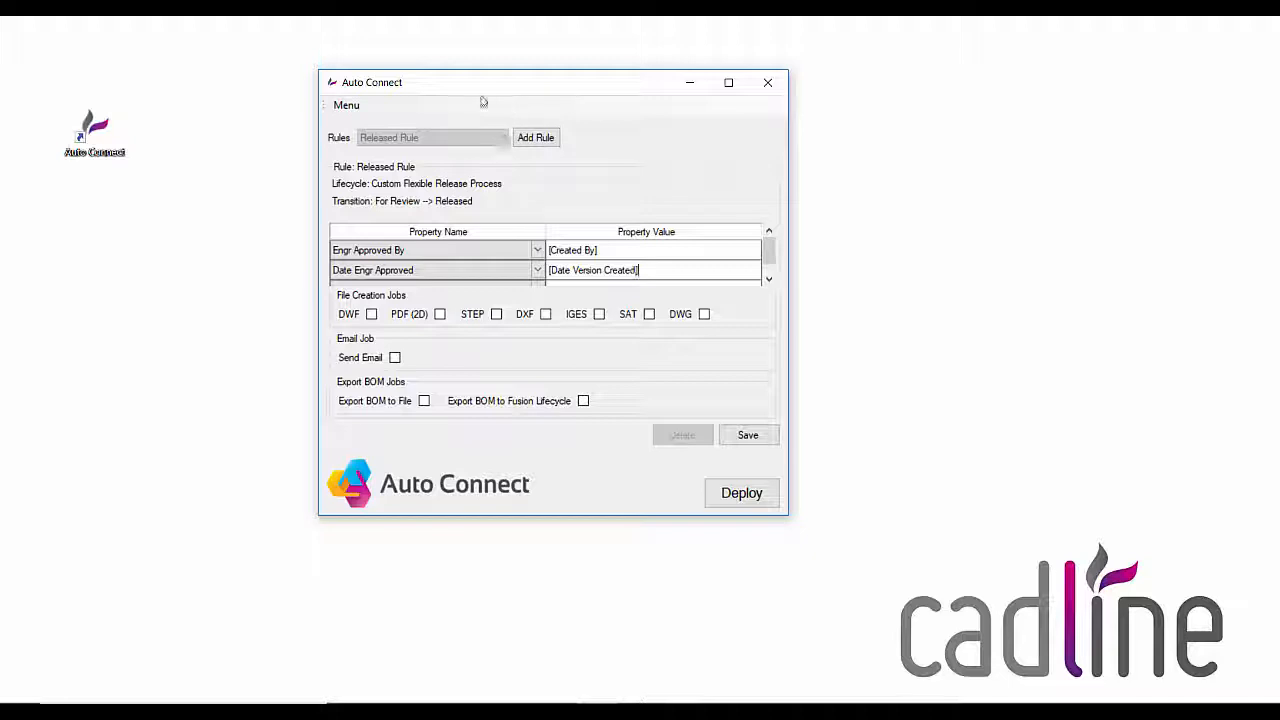
left_click_drag(475, 91, 461, 82)
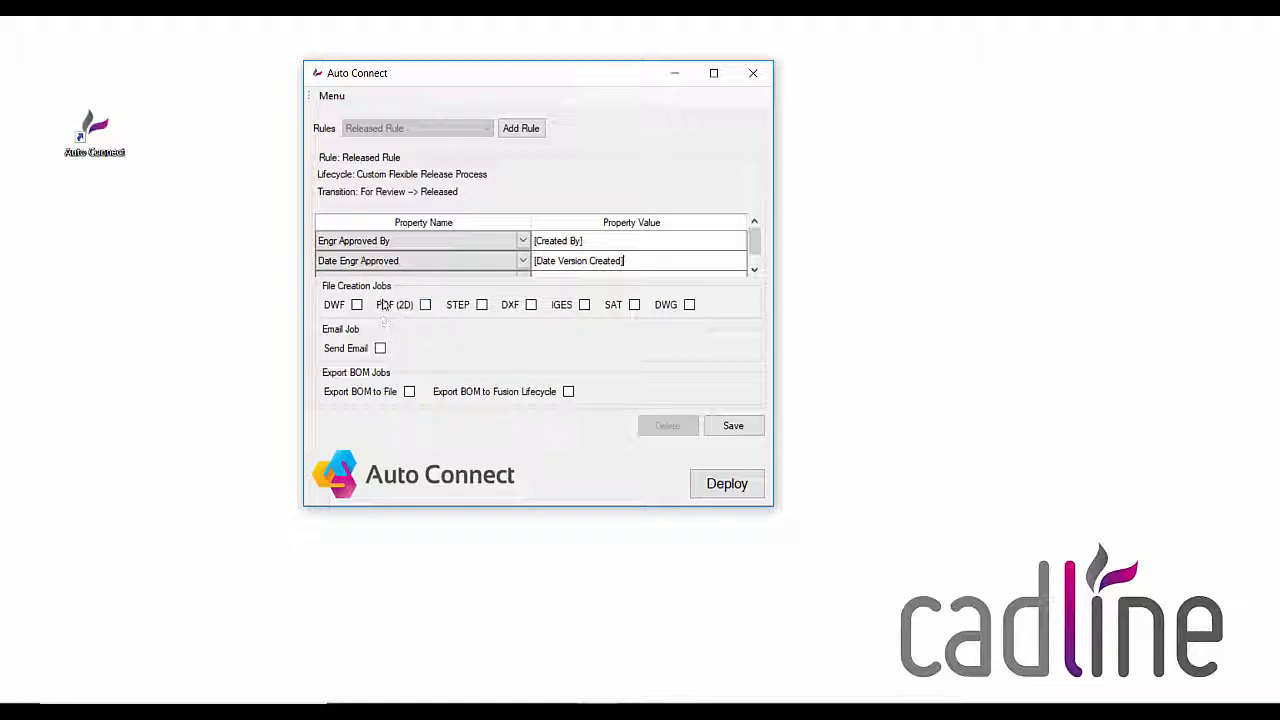
left_click(427, 311)
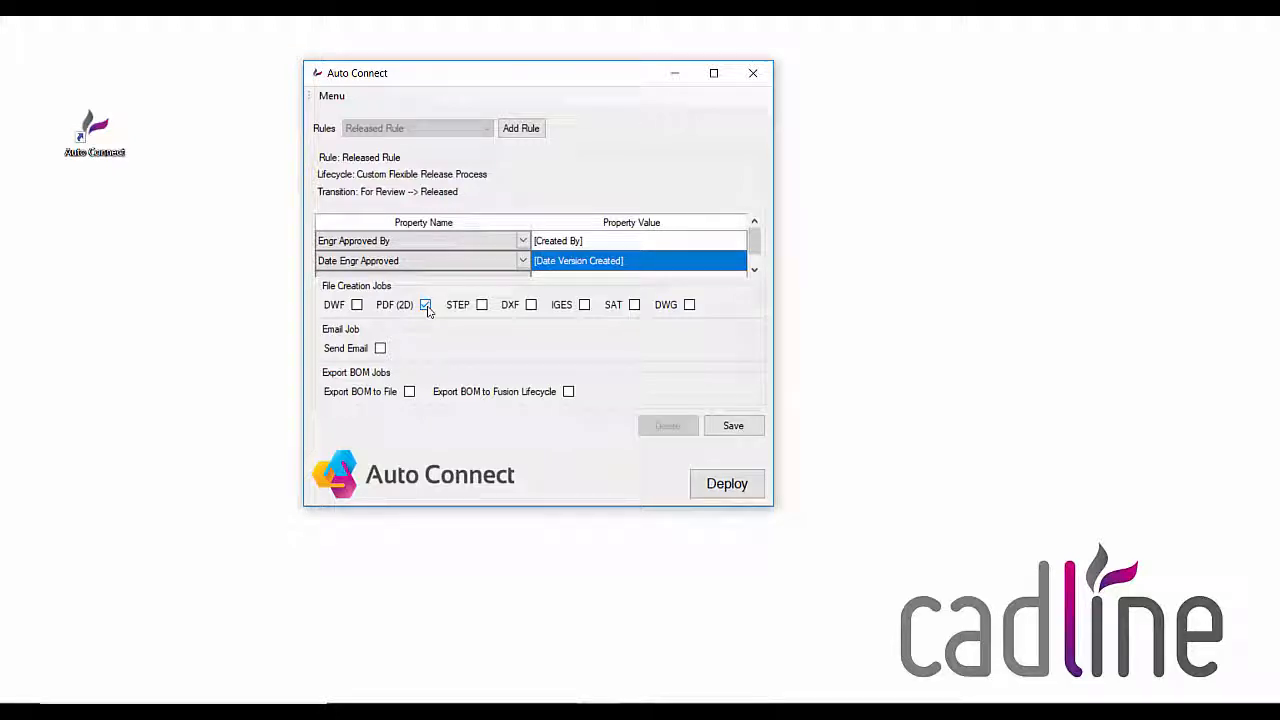
left_click(482, 306)
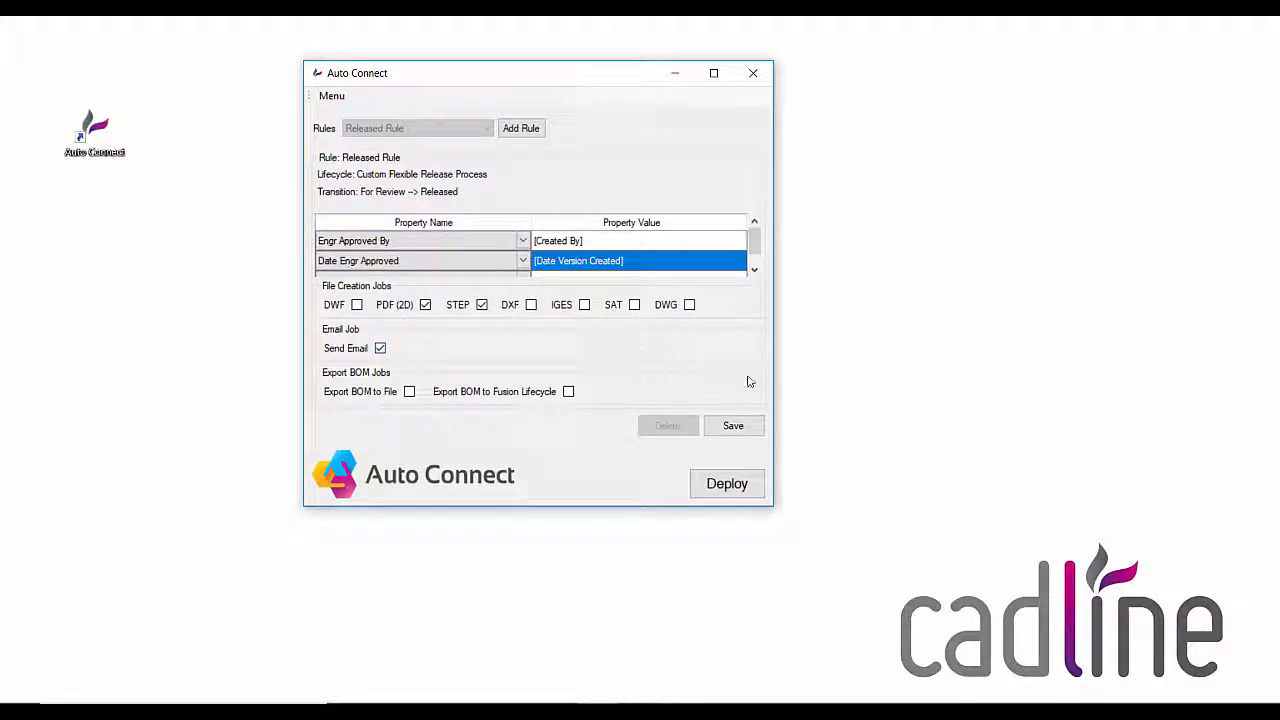
left_click(733, 425)
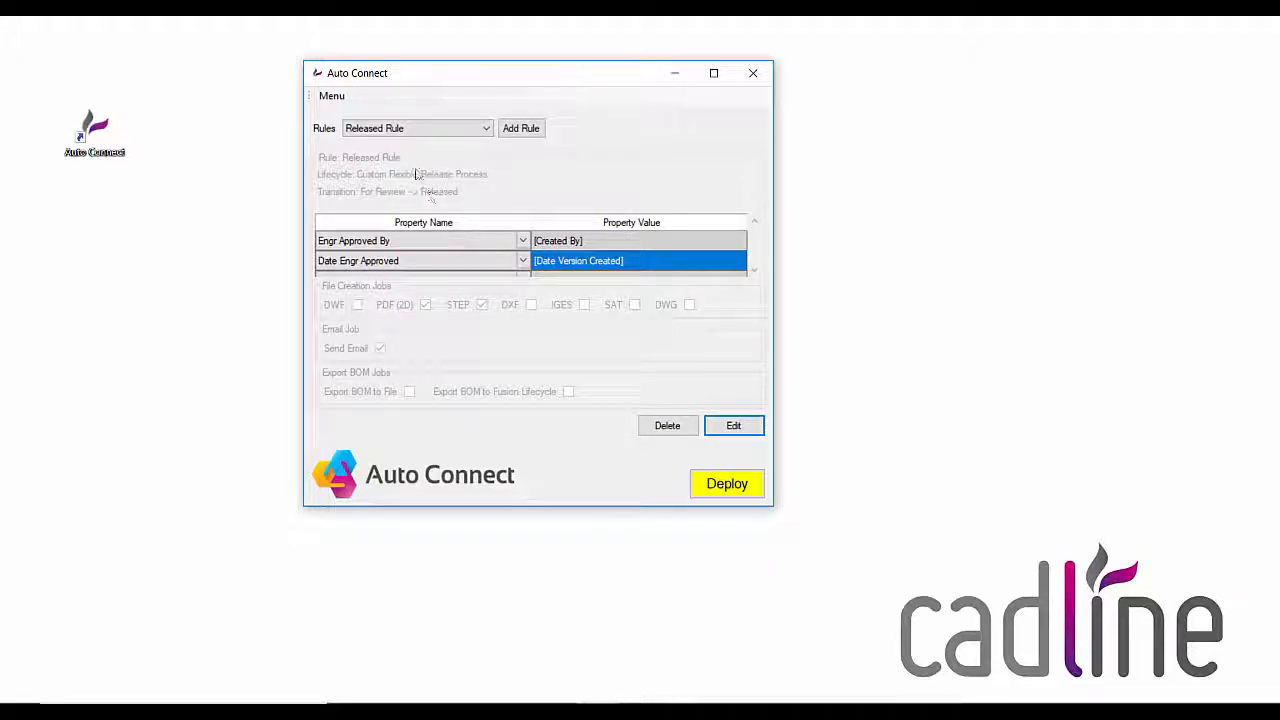
Step: Review the file conversion and email options in the job settings
left_click(332, 97)
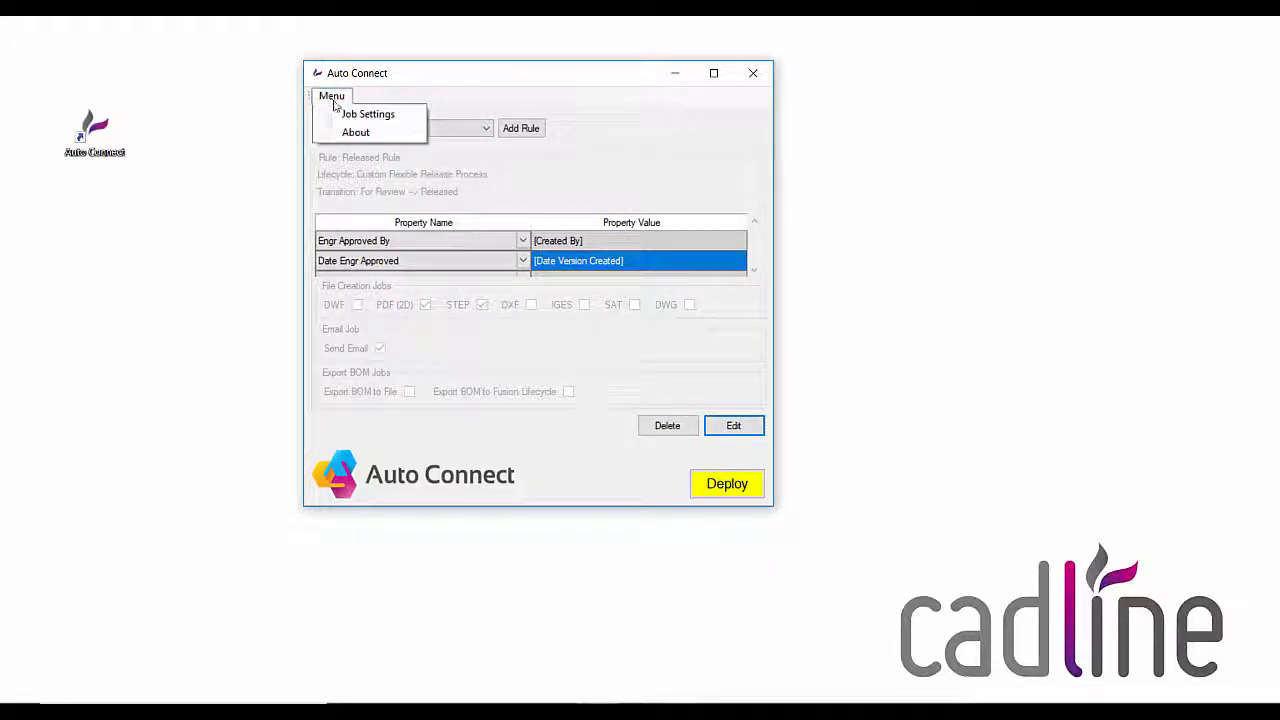
left_click(343, 114)
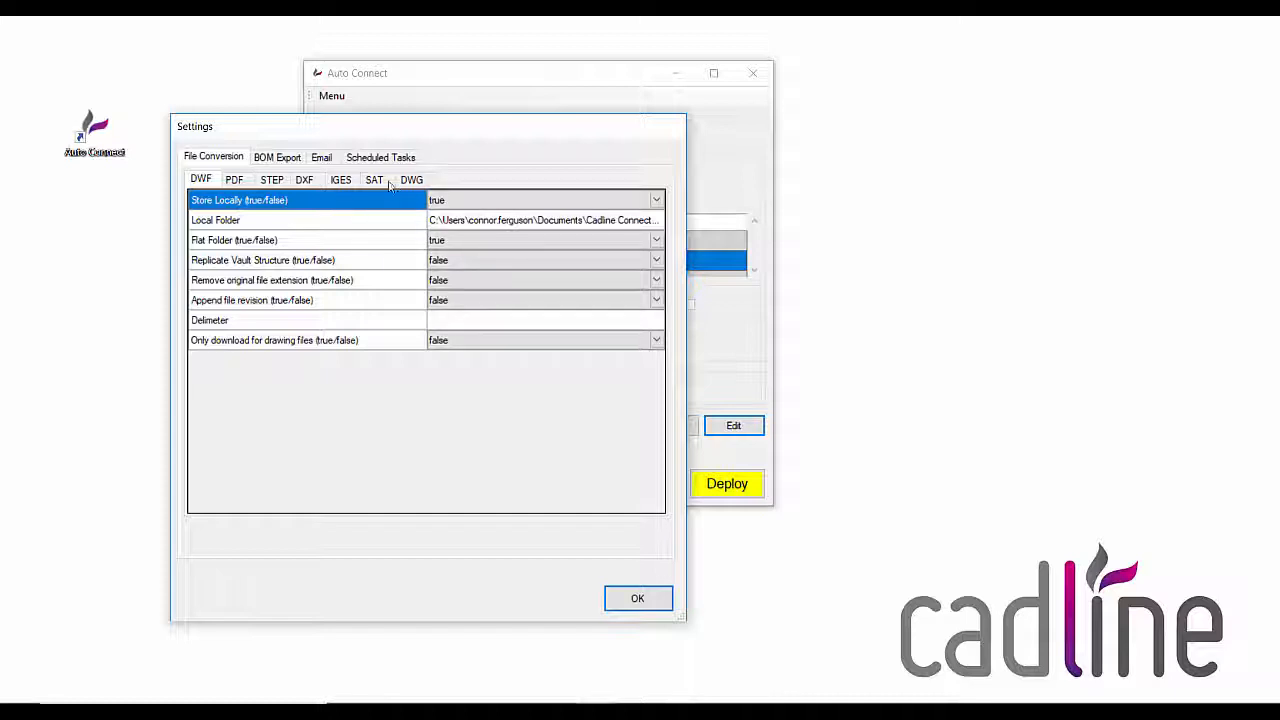
left_click(321, 158)
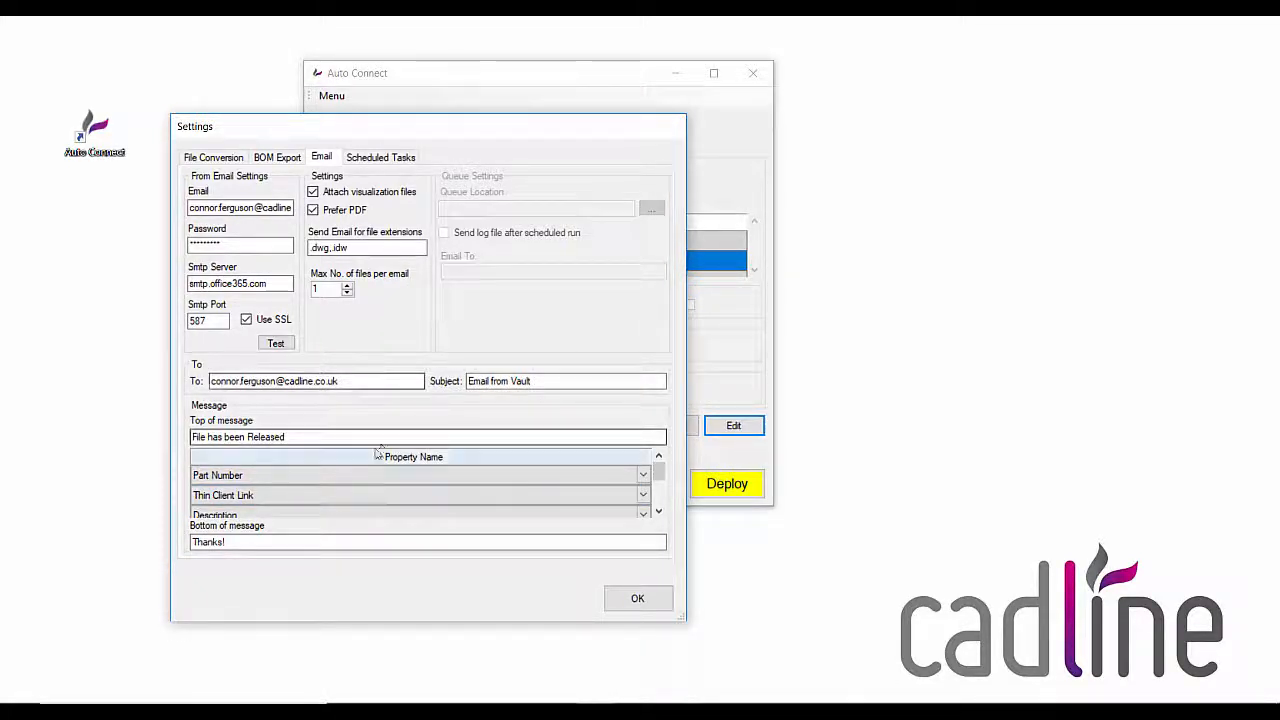
left_click(634, 598)
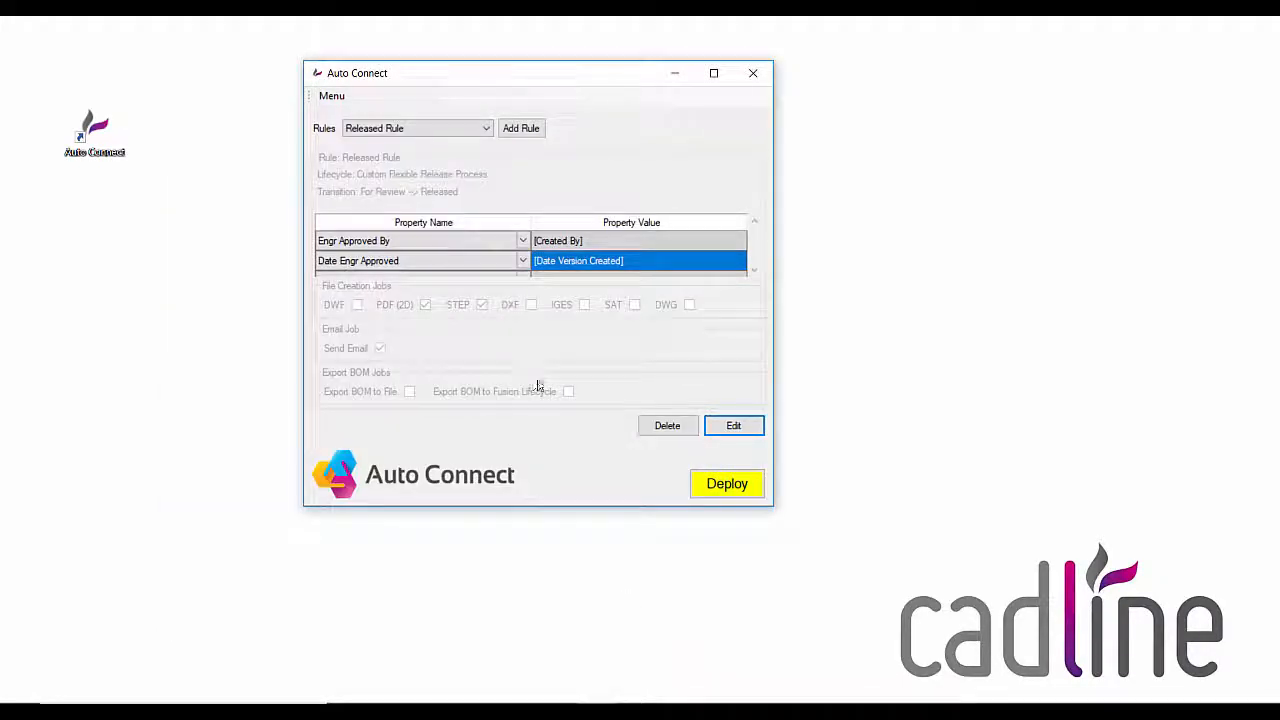
Step: Deploy the saved rule configuration and dismiss the resulting message
left_click(709, 483)
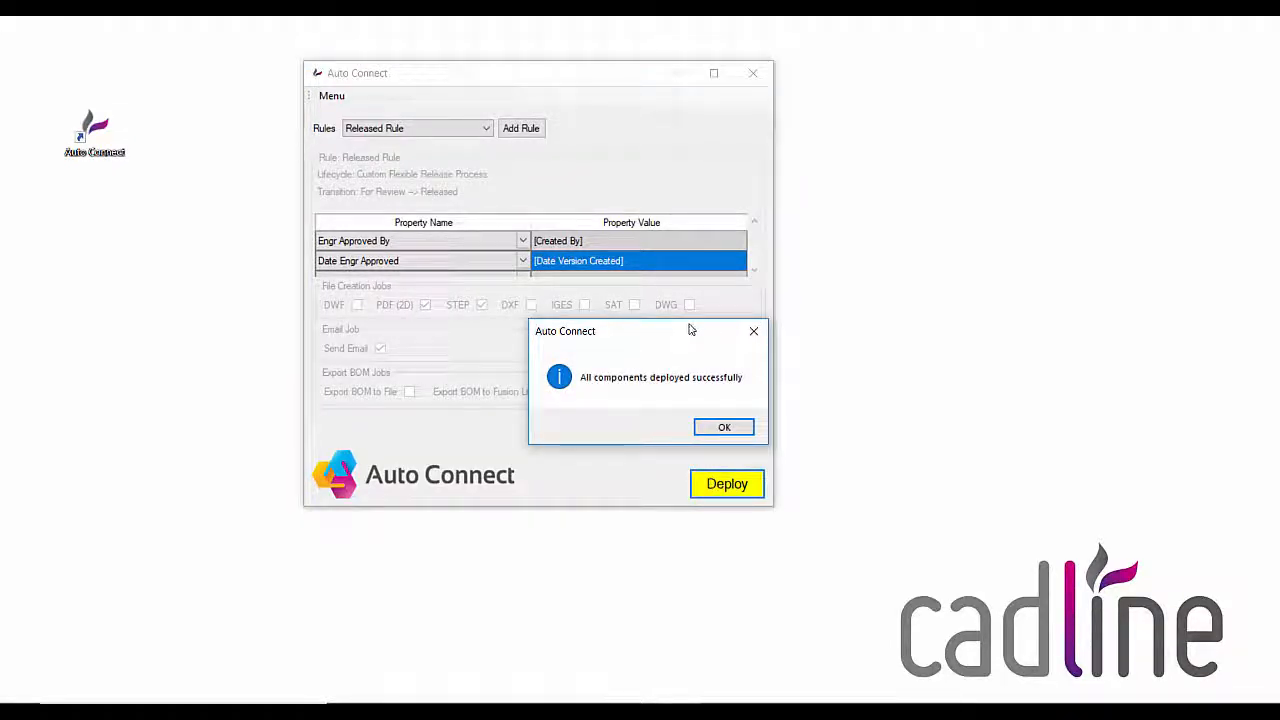
left_click_drag(690, 330, 638, 314)
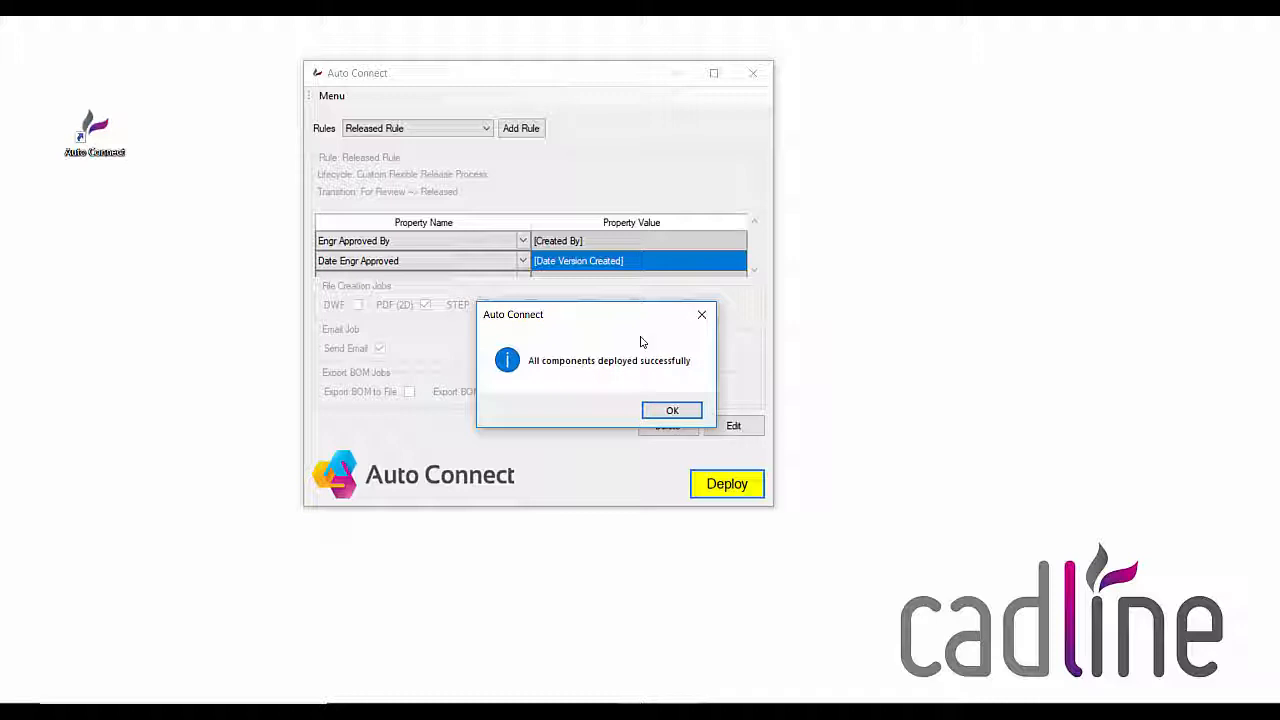
left_click(672, 410)
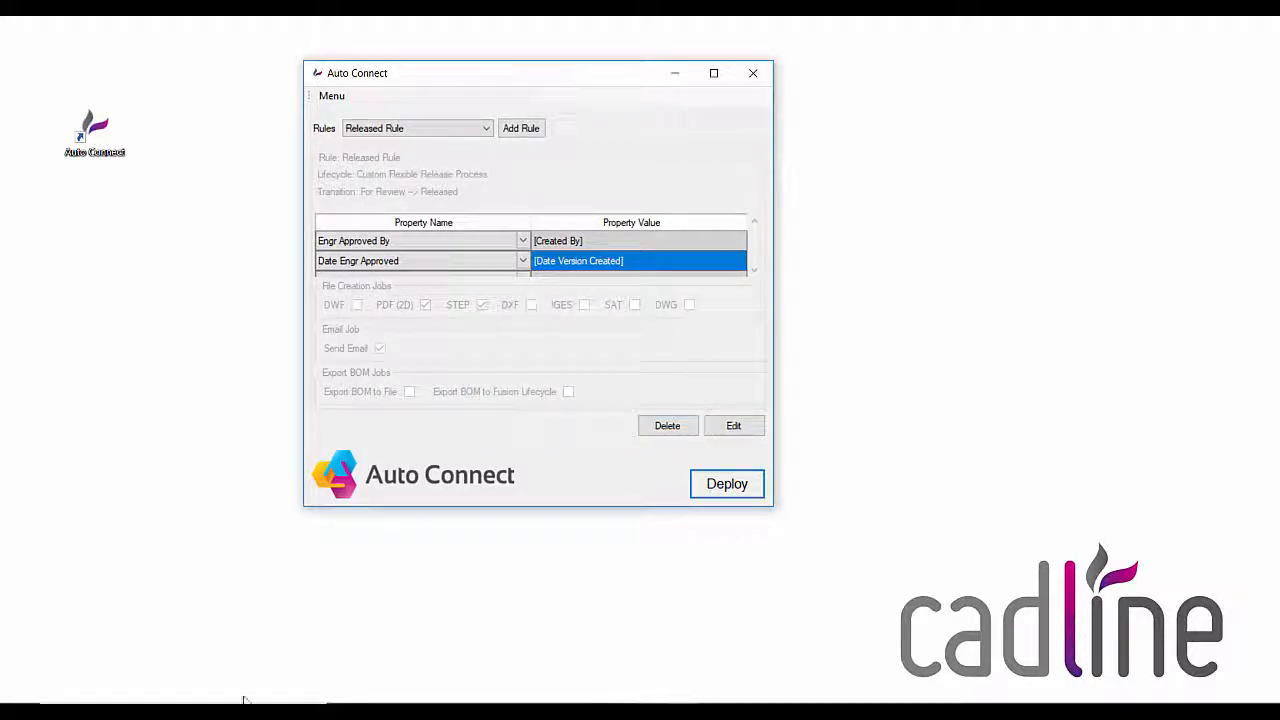
Step: Search Windows for "job" and launch Autodesk Job Processor 2019 for Vault Professional
key("super")
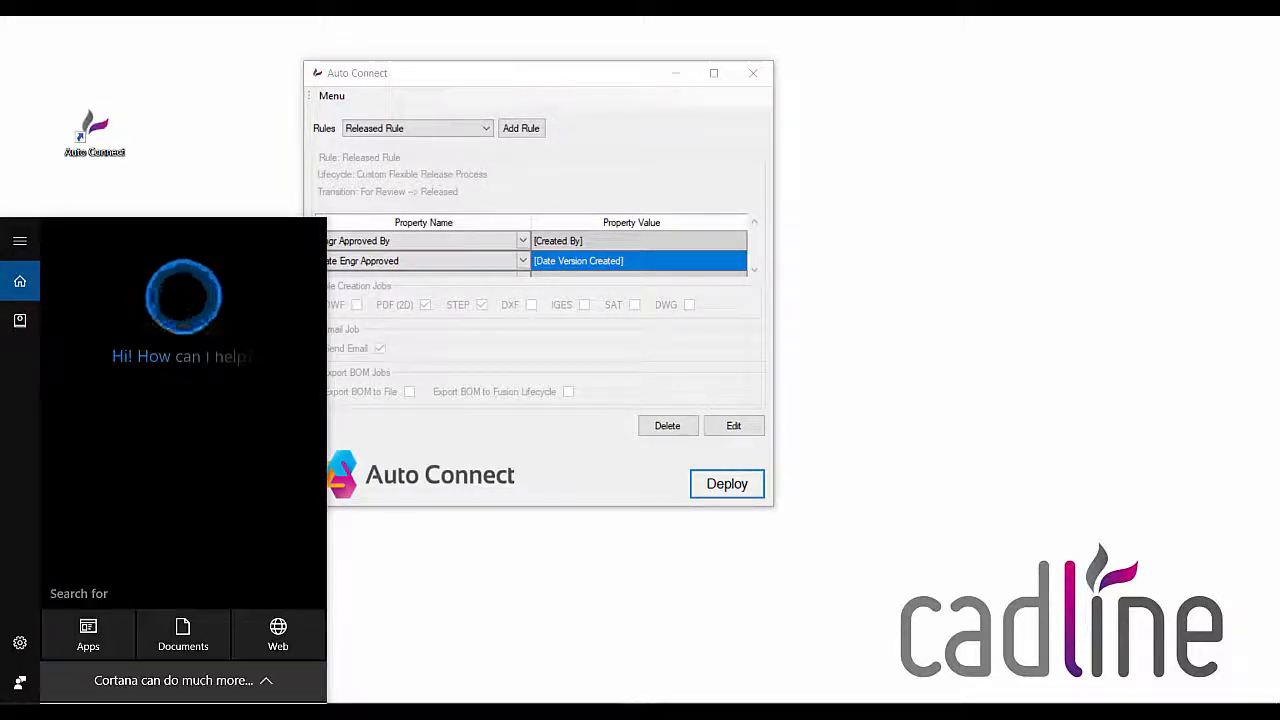
type("job")
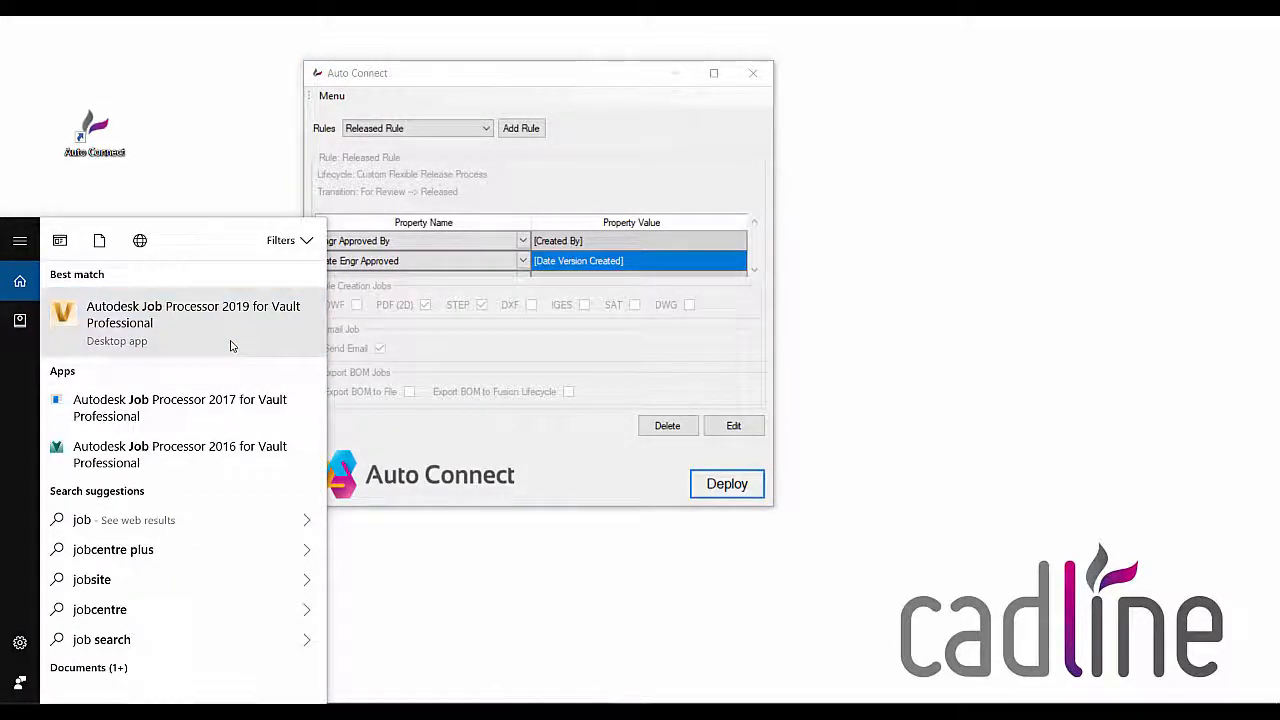
left_click(230, 346)
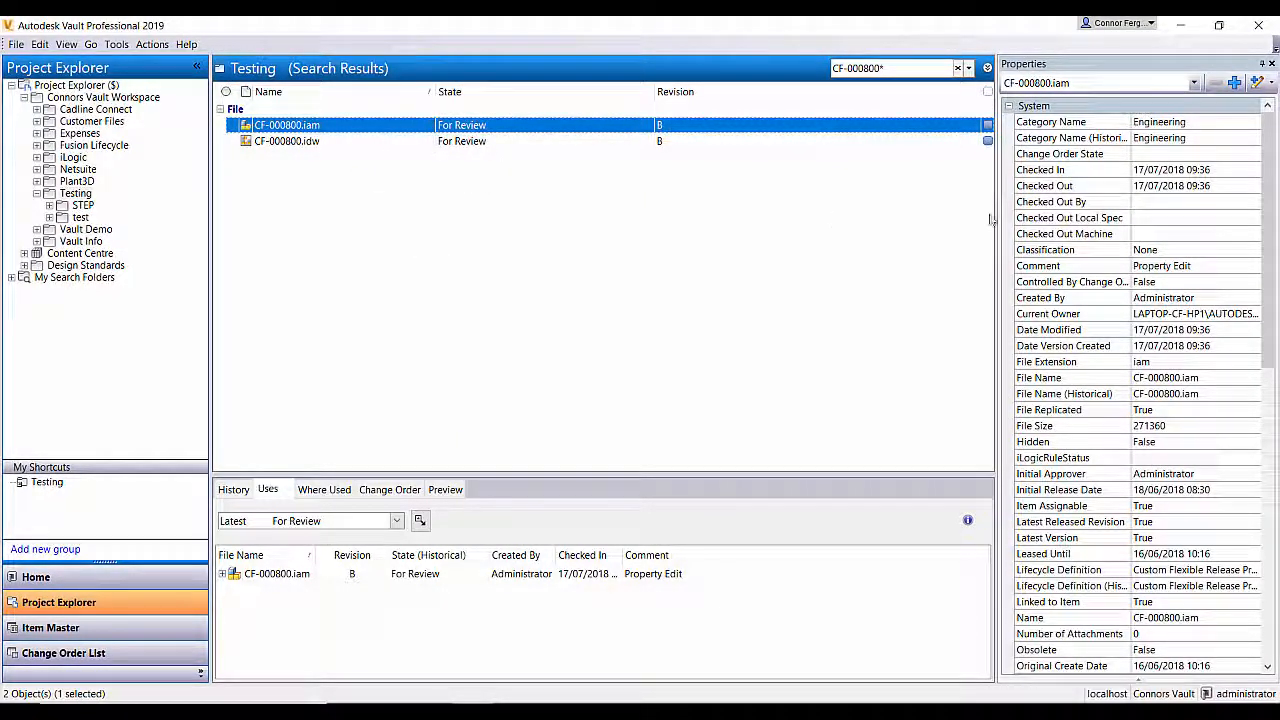
Step: Change the lifecycle state of CF-000800.iam and CF-000800.idw together from For Review to Released
left_click_drag(1275, 192, 1276, 454)
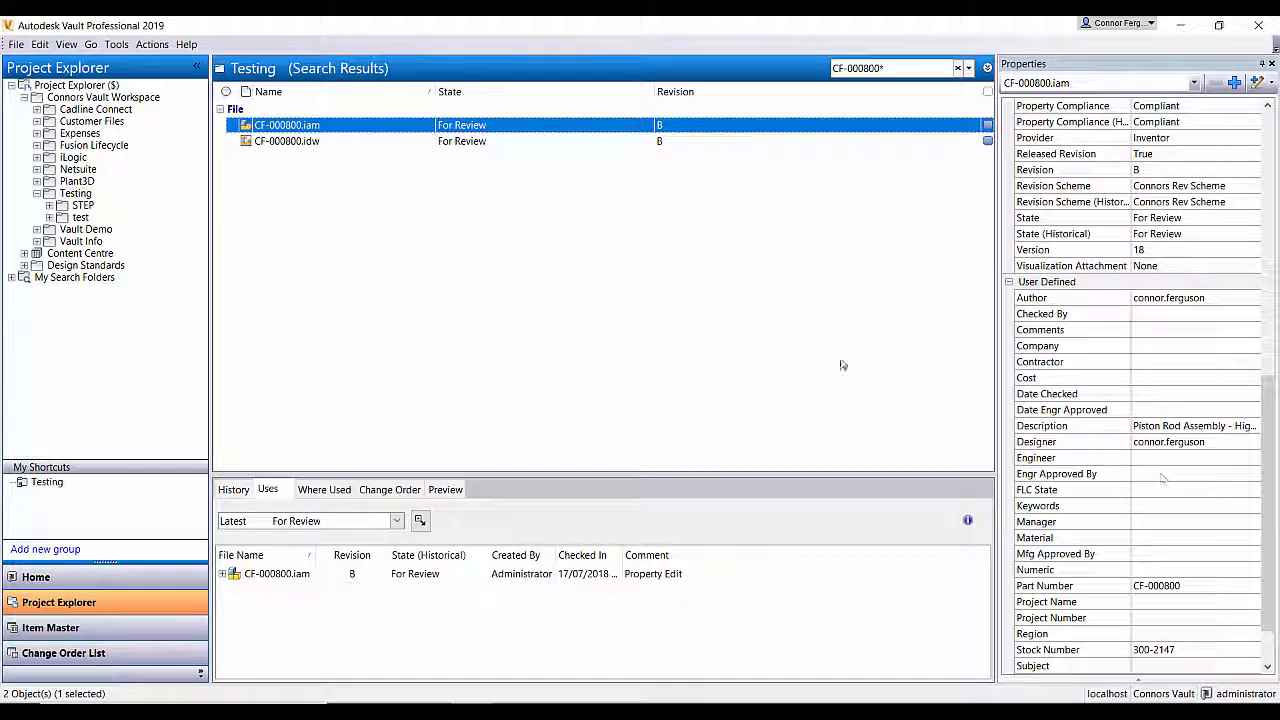
left_click(285, 141, "shift")
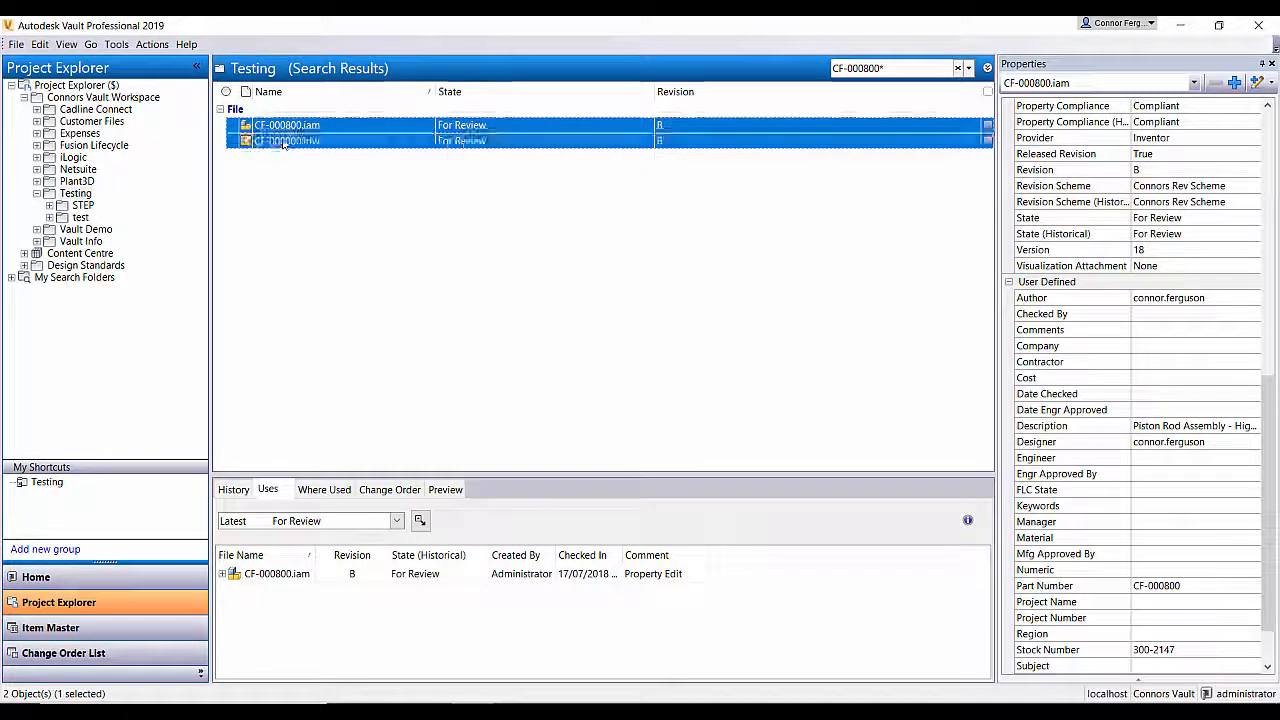
right_click(285, 142)
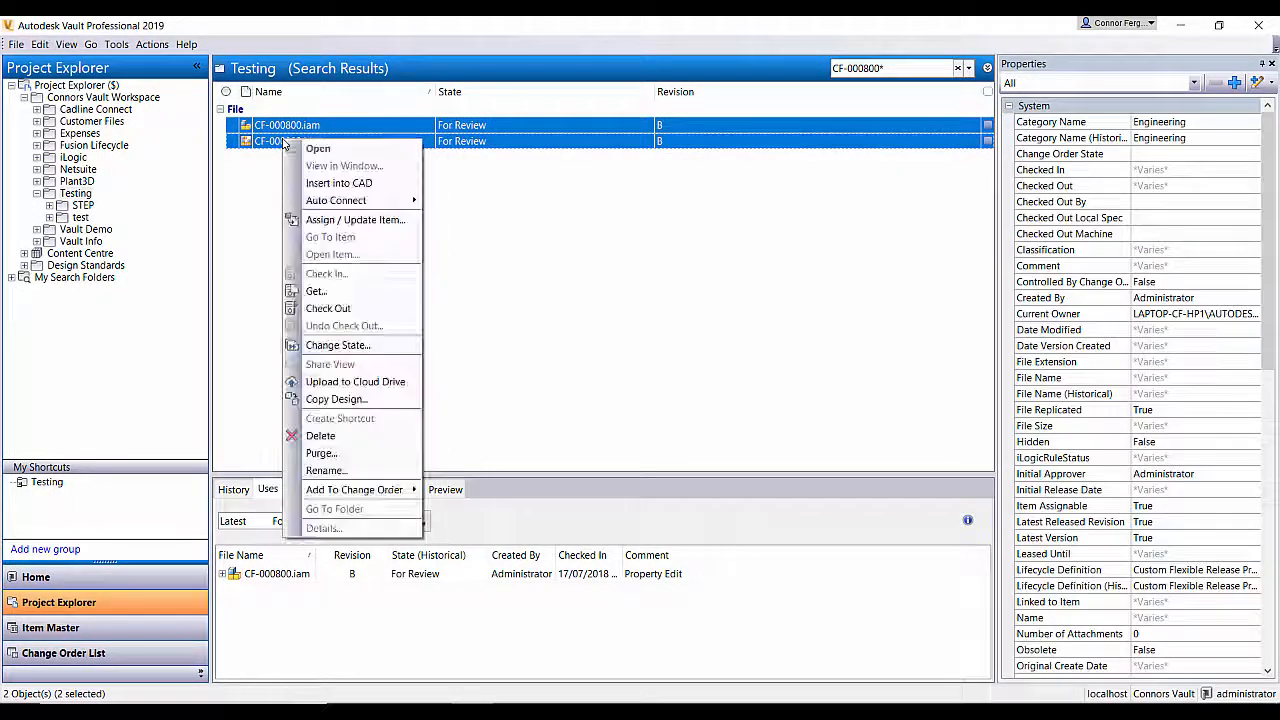
left_click(346, 347)
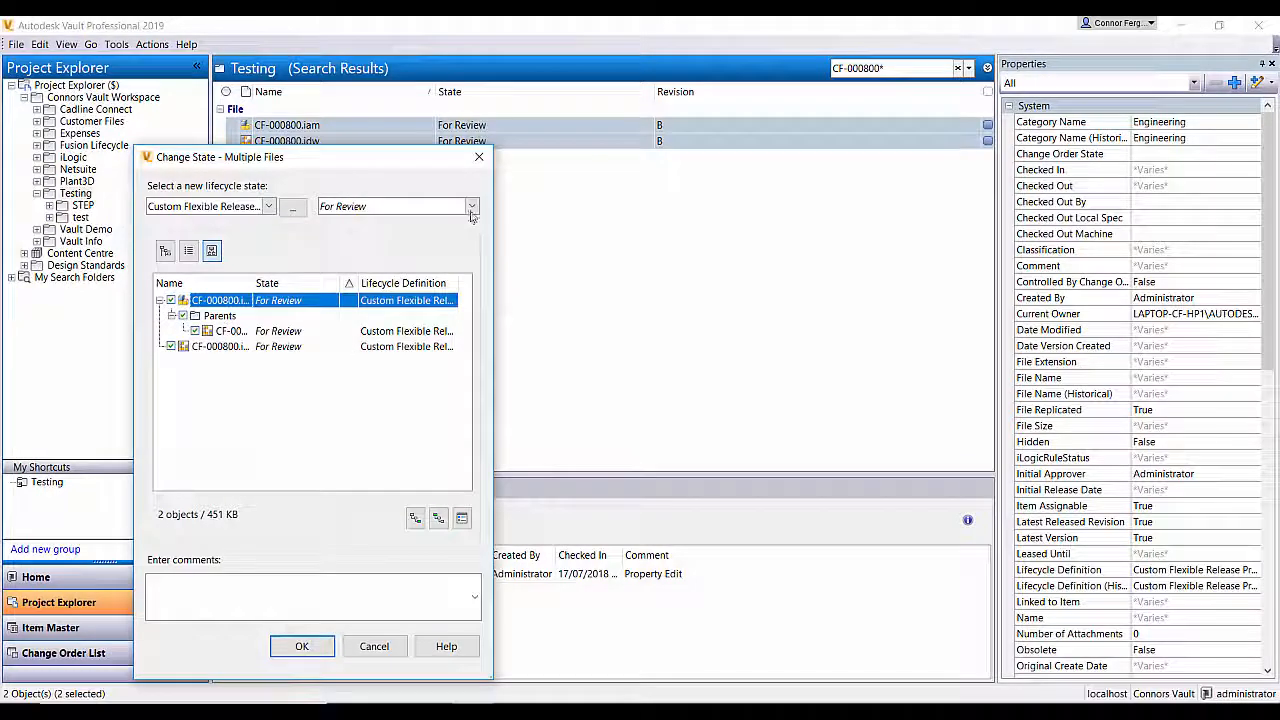
left_click(455, 206)
left_click(420, 253)
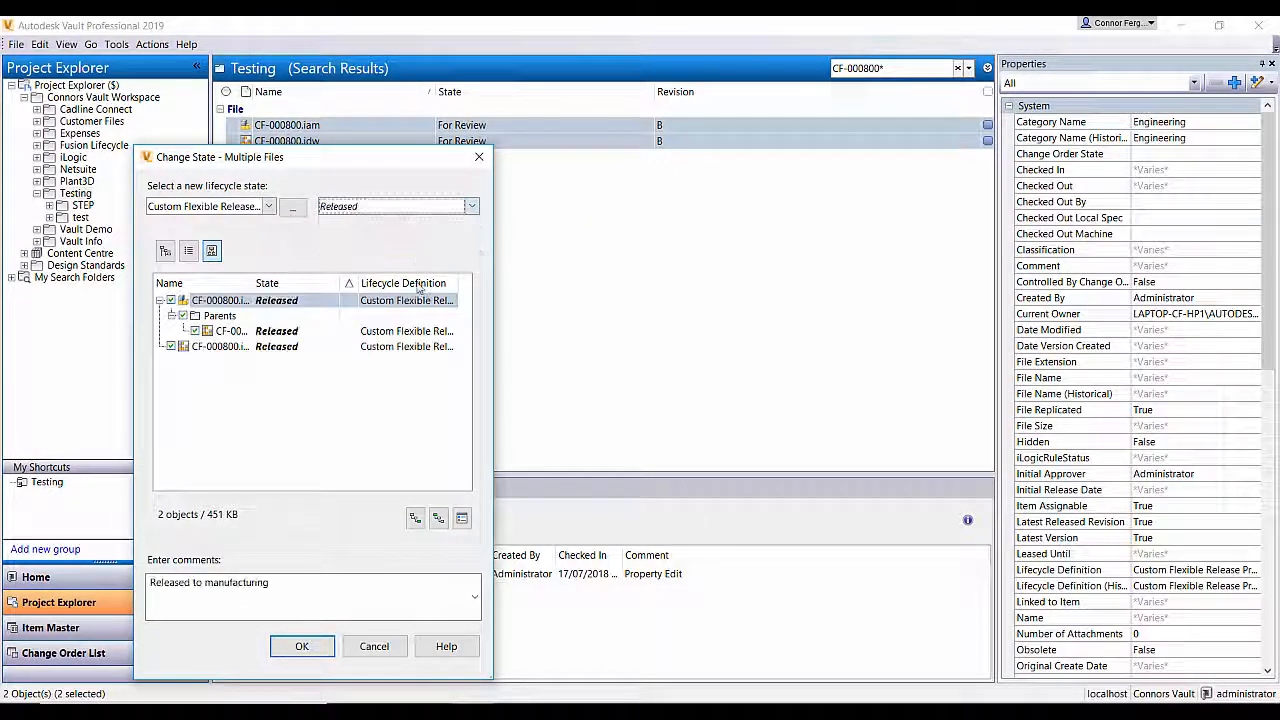
left_click(301, 645)
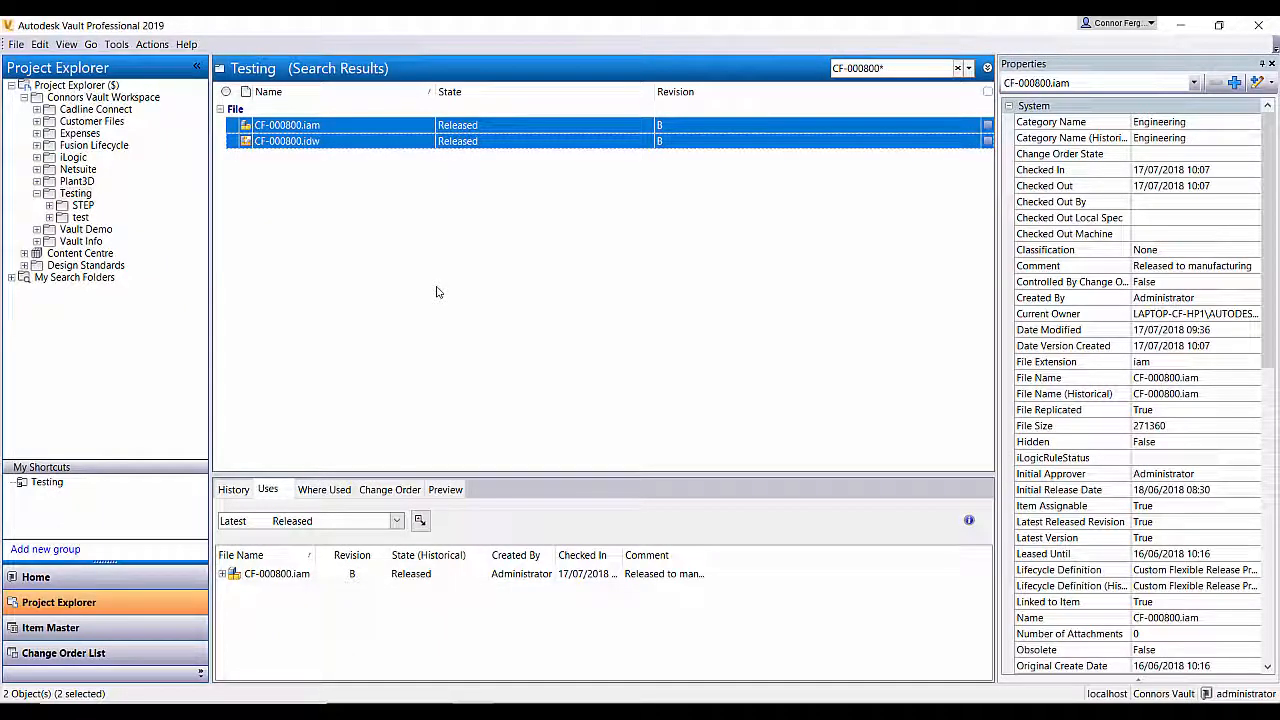
Step: Check the Job Server Queue, refreshing it until the CF-000800 jobs have been processed, and close it
left_click(117, 44)
left_click(160, 133)
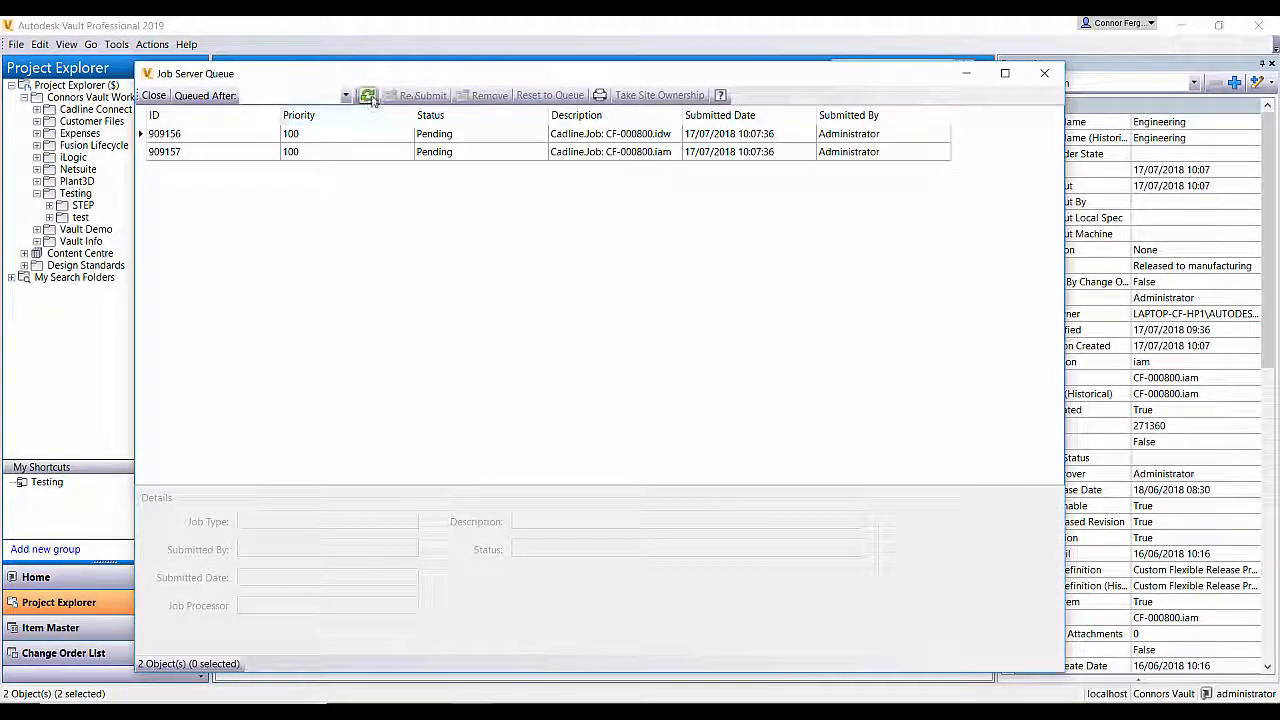
left_click(369, 96)
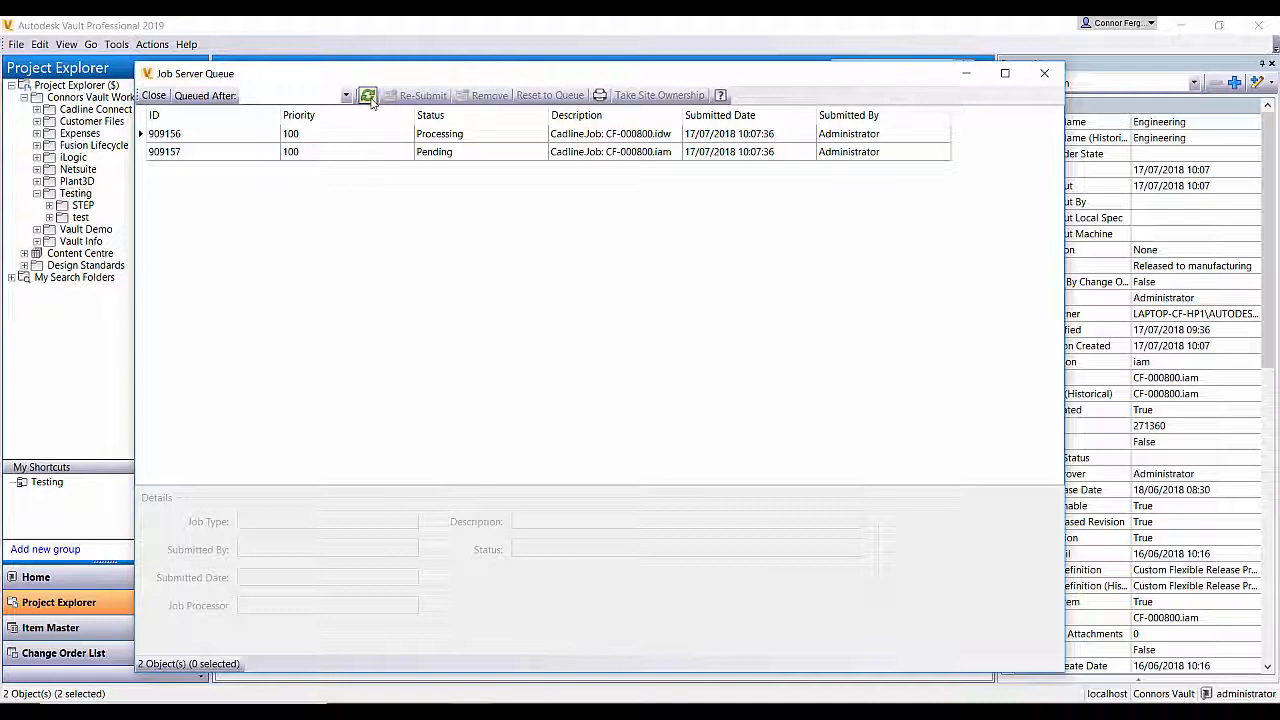
left_click(369, 96)
left_click(369, 96)
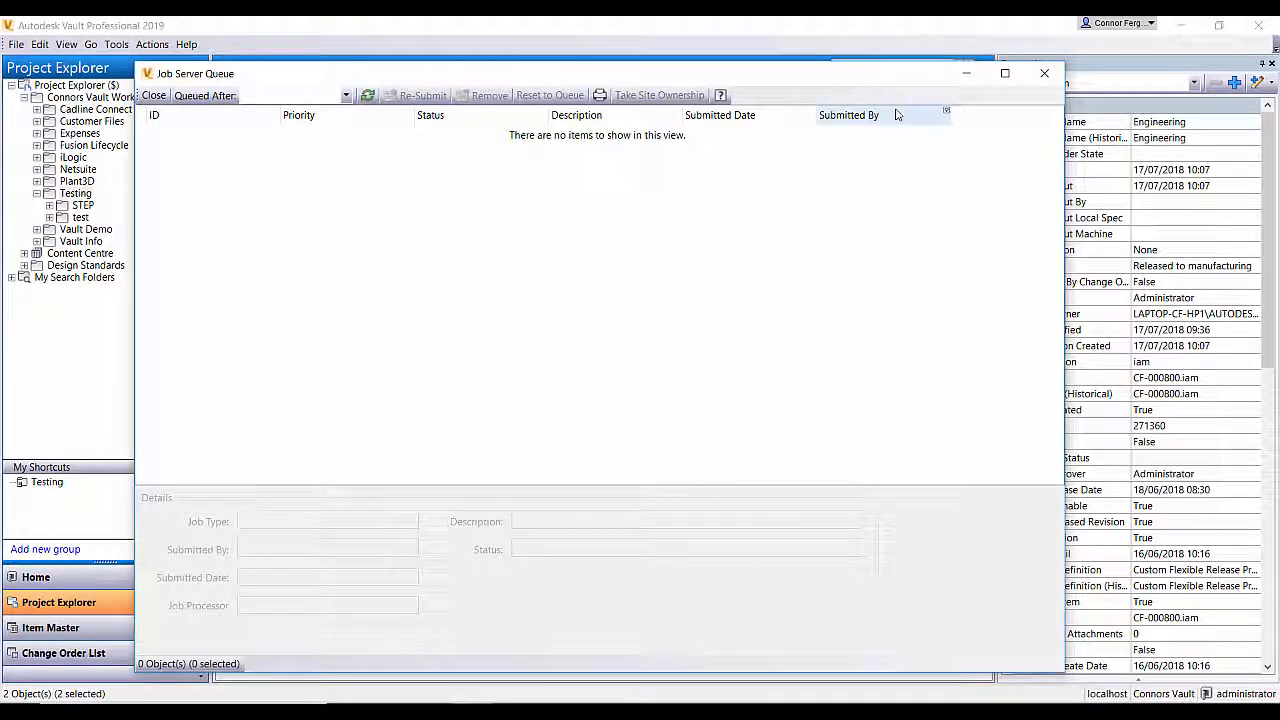
left_click(1042, 76)
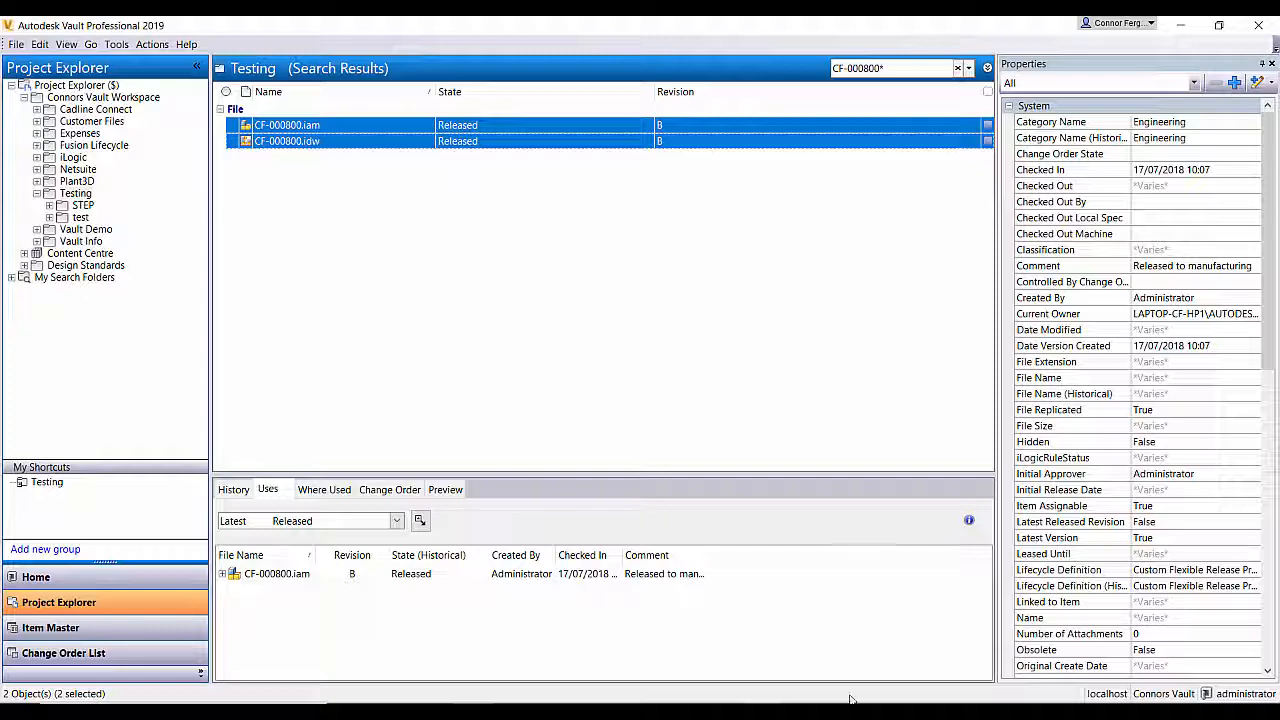
Step: Open the "Email from Vault" notification, review its release details and PDF attachment, and close the message
left_click(860, 630)
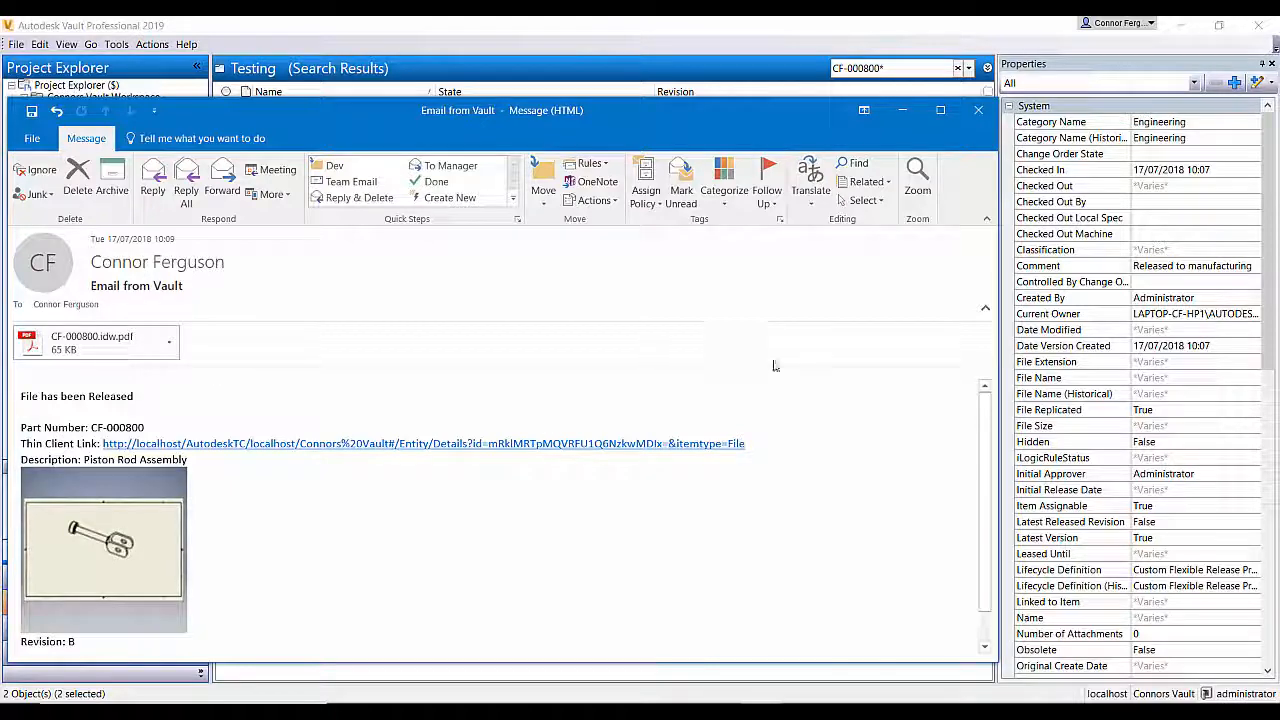
scroll(984, 414, "down", 1)
mouse_move(983, 410)
left_mouse_down()
mouse_move(985, 446)
mouse_move(985, 418)
left_mouse_up()
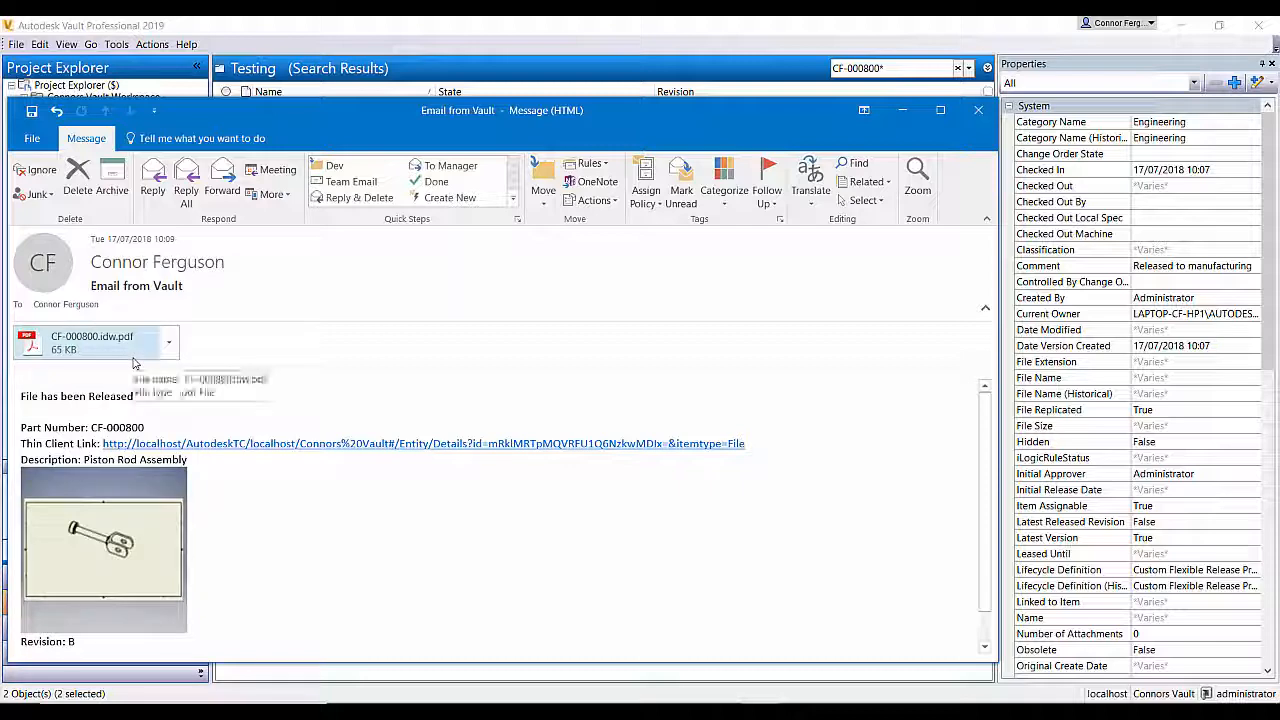
left_click(984, 116)
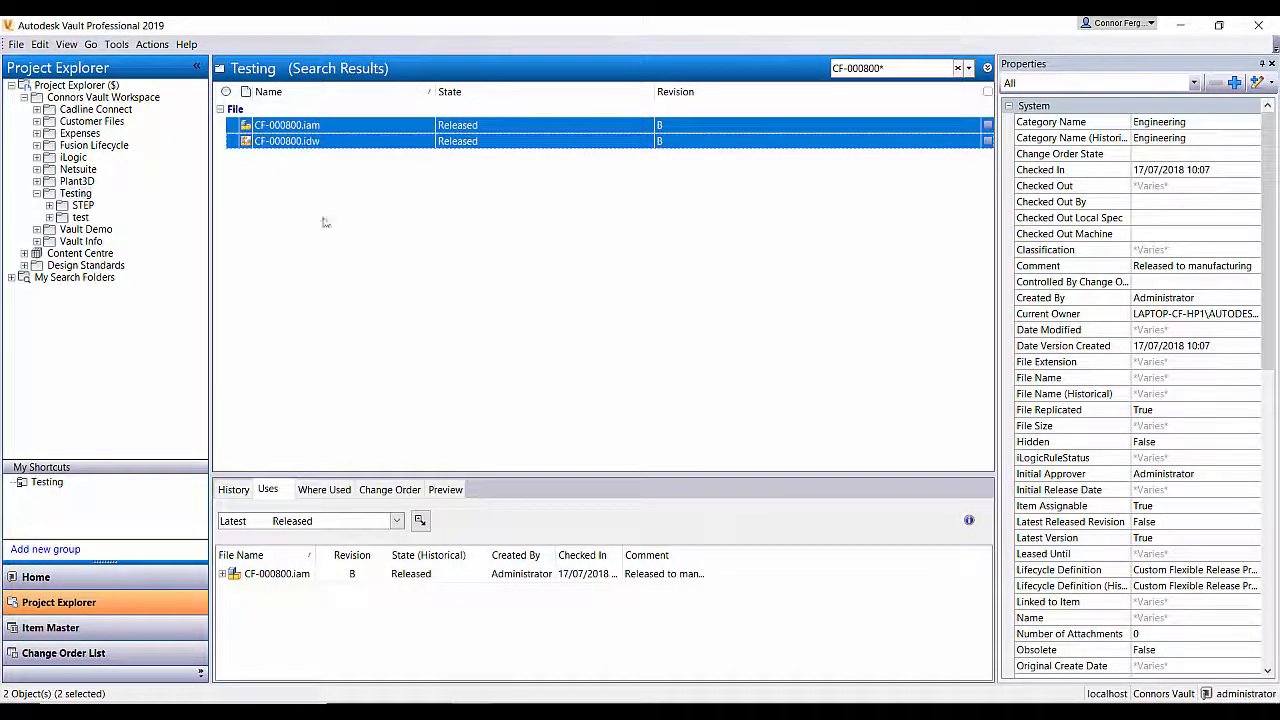
Step: Refresh the Vault file list and examine the engineering approval properties of the two released files
left_click(66, 44)
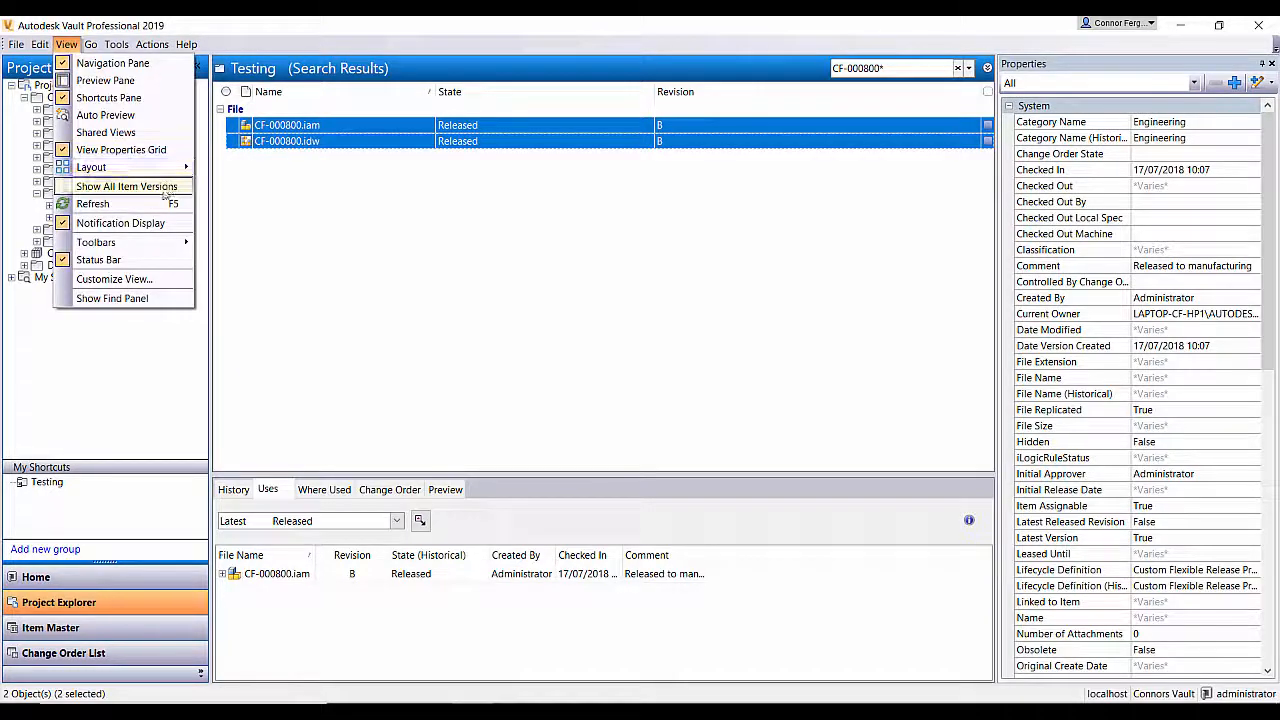
left_click(158, 203)
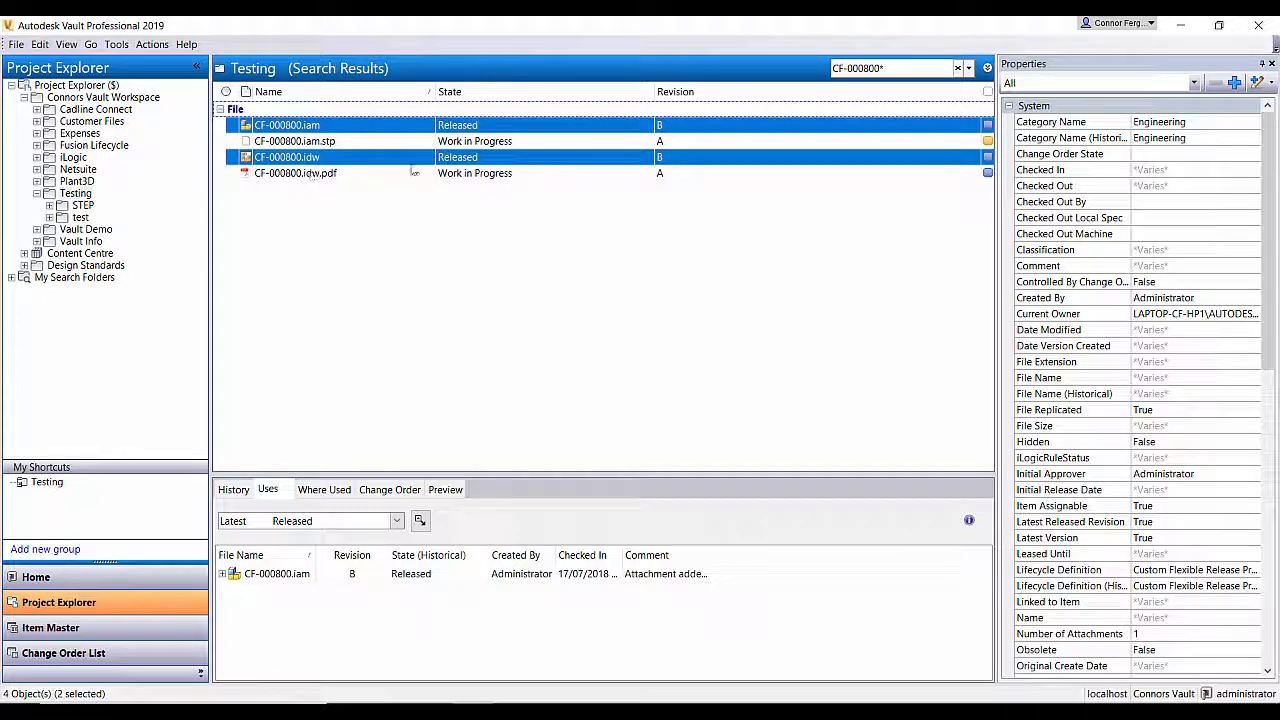
scroll(1268, 160, "down", 5)
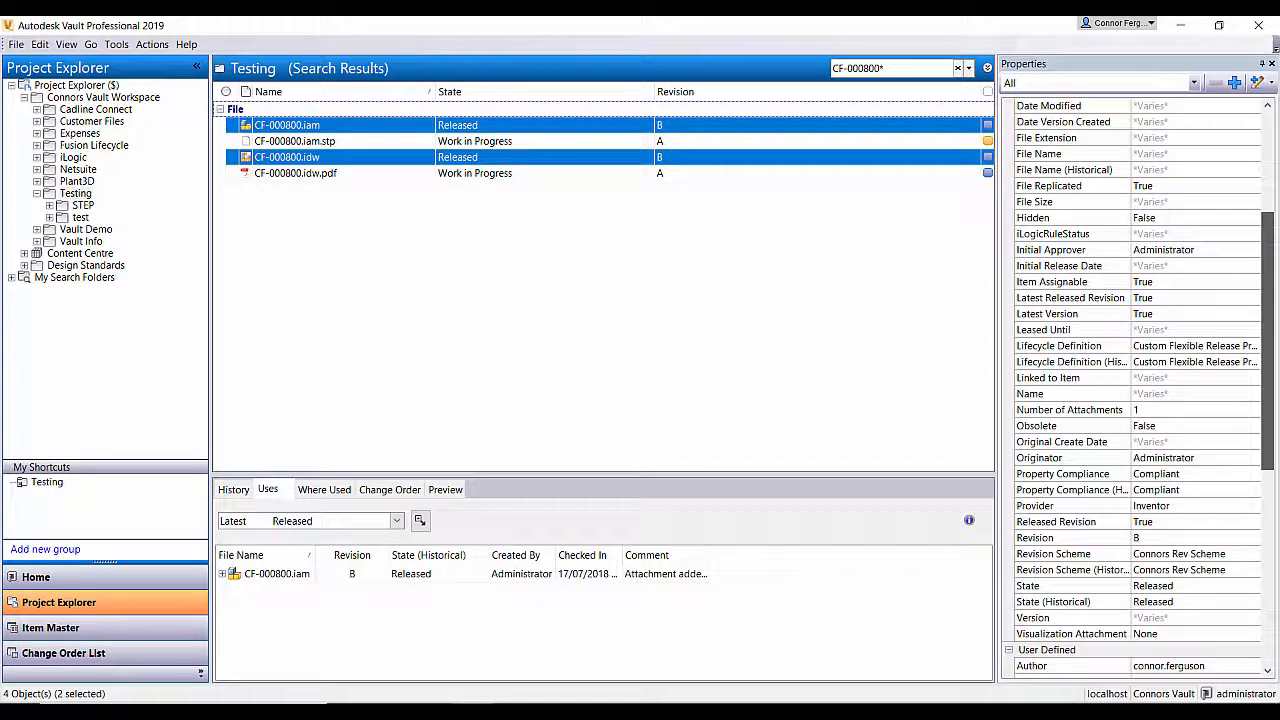
scroll(1276, 383, "down", 6)
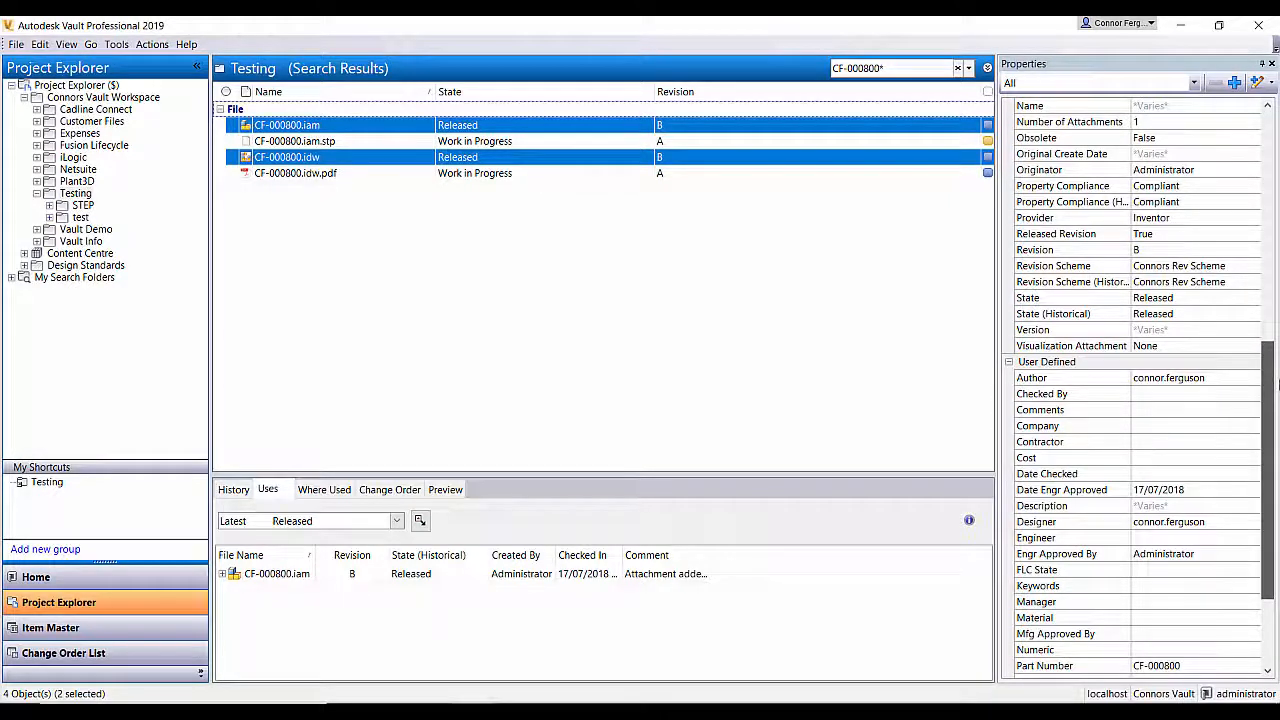
scroll(1277, 383, "down", 2)
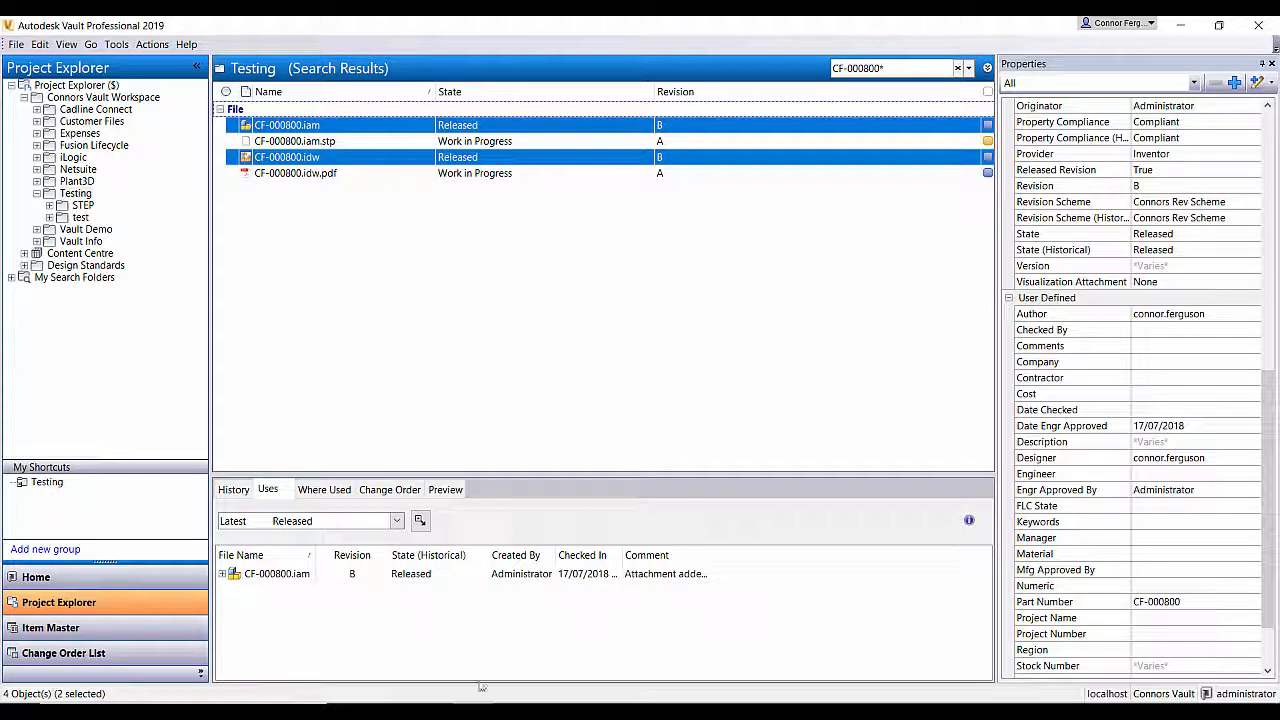
Step: Switch to File Explorer and check the STEP and PDF subfolders of Auto Connect for the exported files
left_click(436, 711)
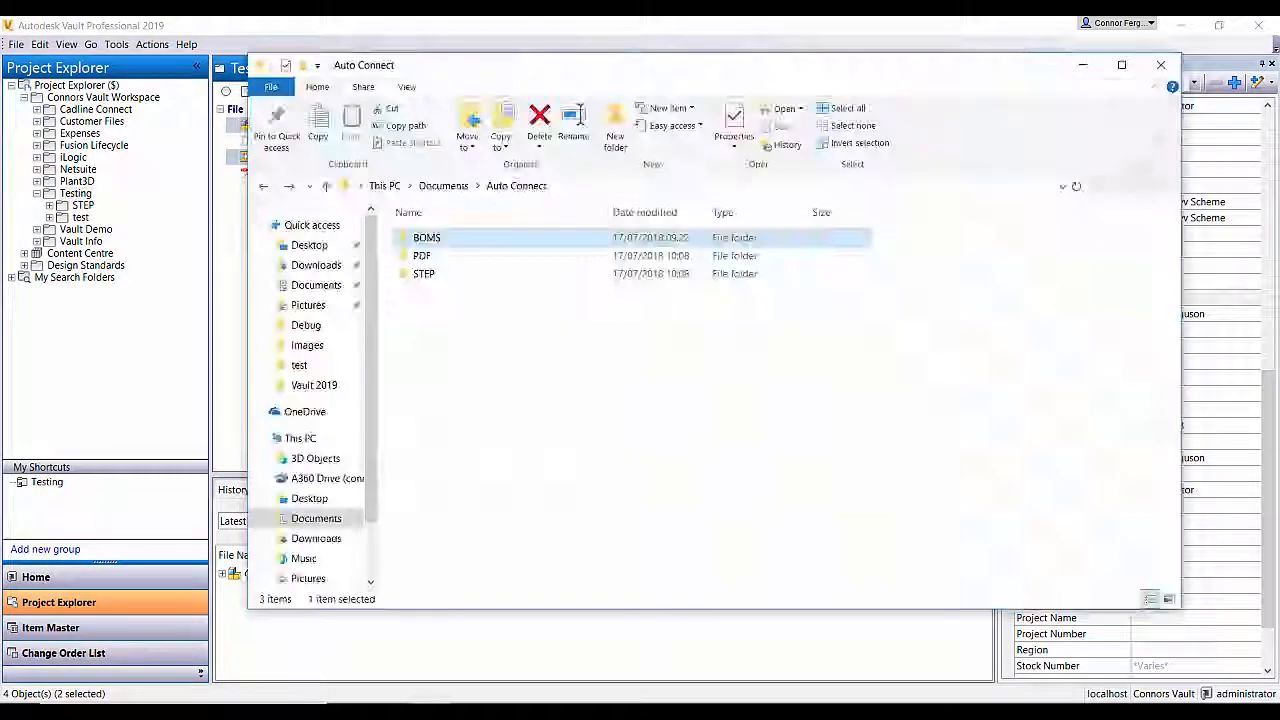
double_click(464, 274)
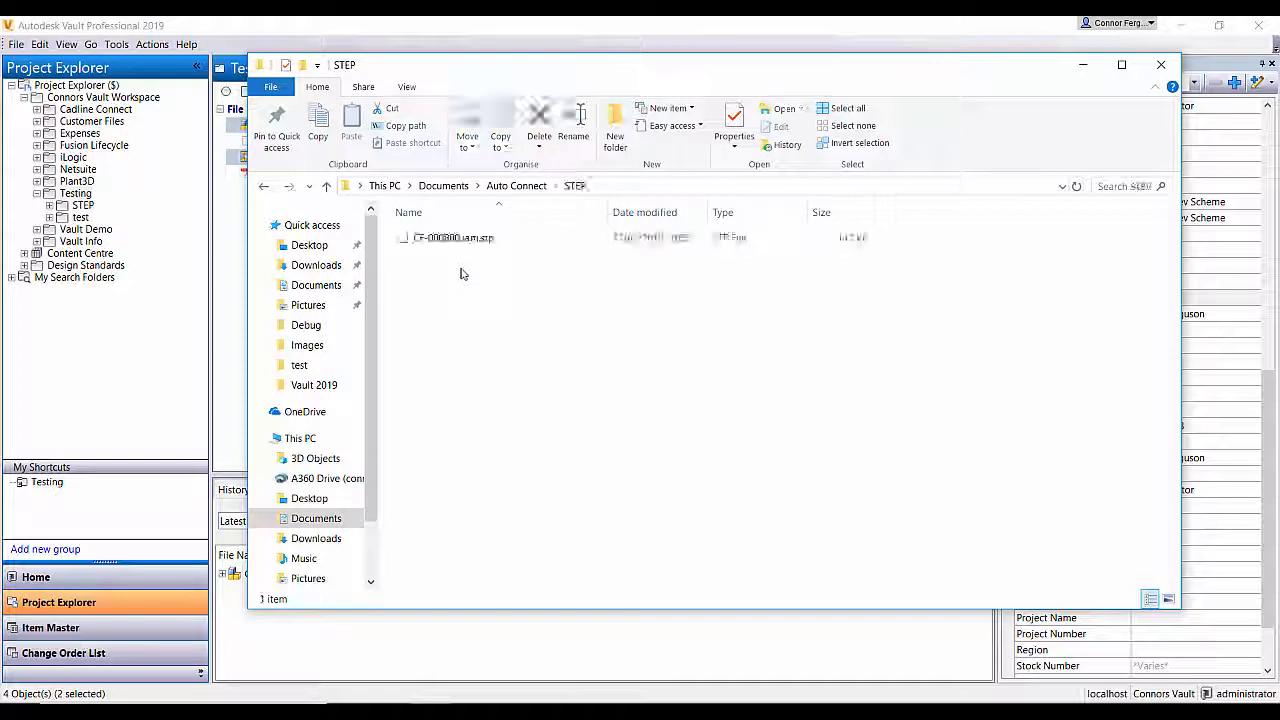
left_click(517, 186)
left_click(450, 258)
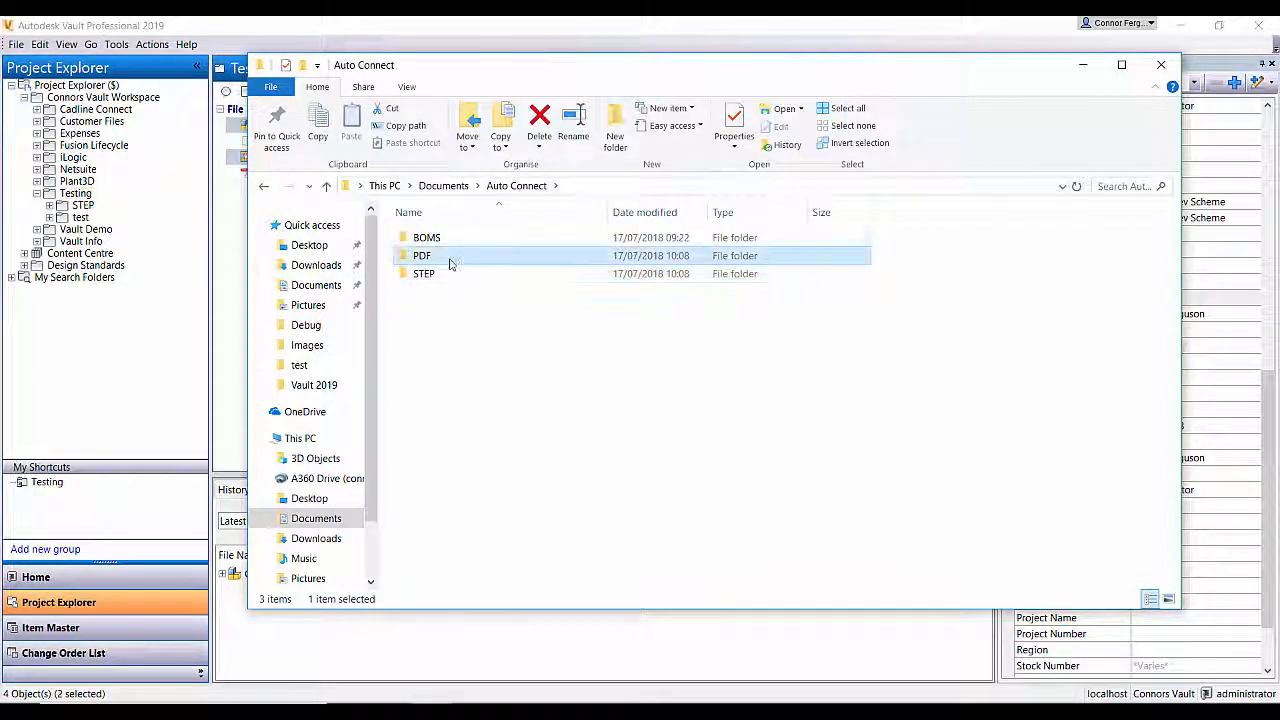
double_click(450, 258)
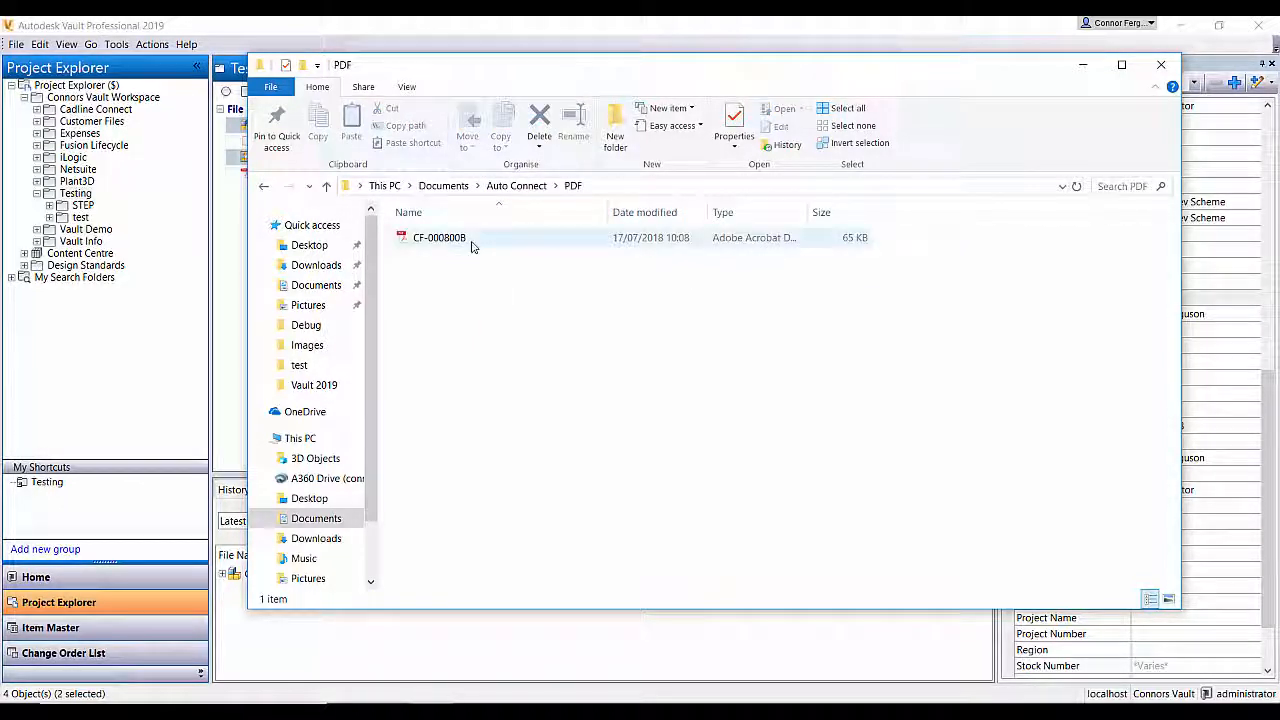